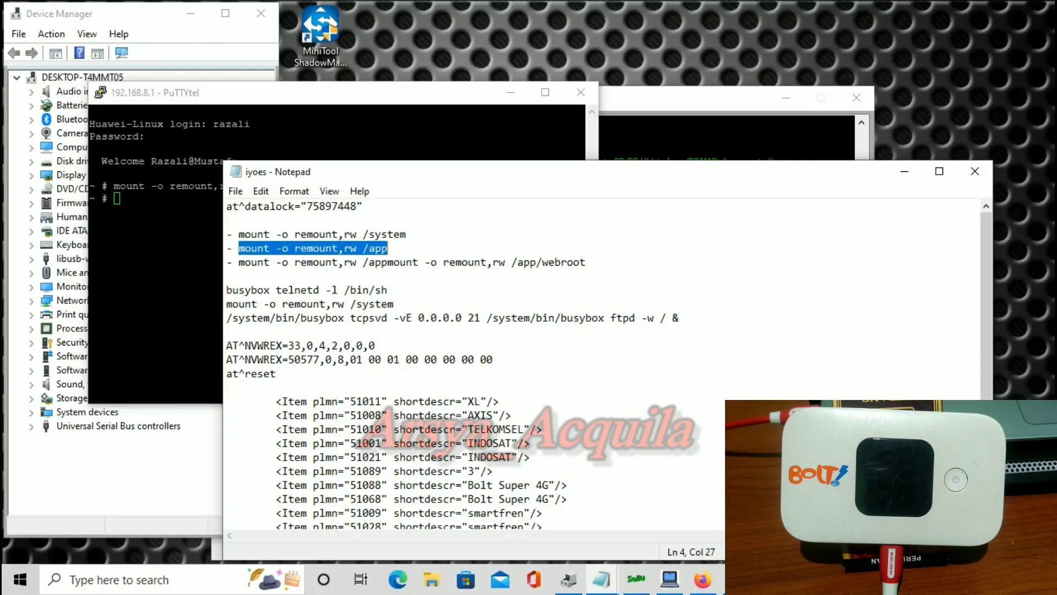
Paste the copied /app mount -o remount,rw command into the shell and run it.
click(440, 299)
right_click(330, 275)
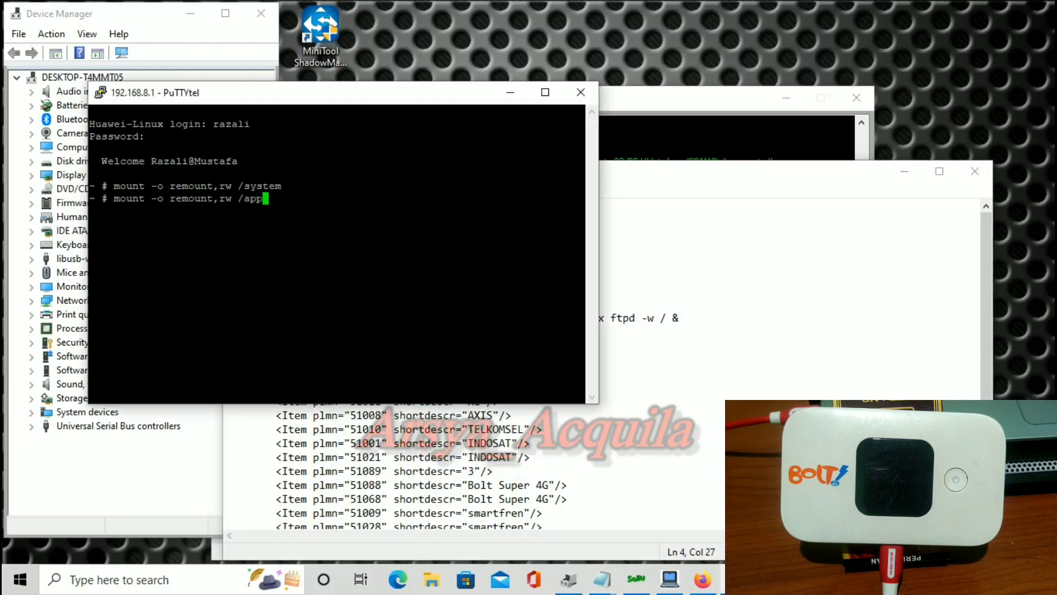
key(Return)
Copy the /app/webroot remount line from Notepad and paste it into the shell.
key(alt+Tab)
click(275, 373)
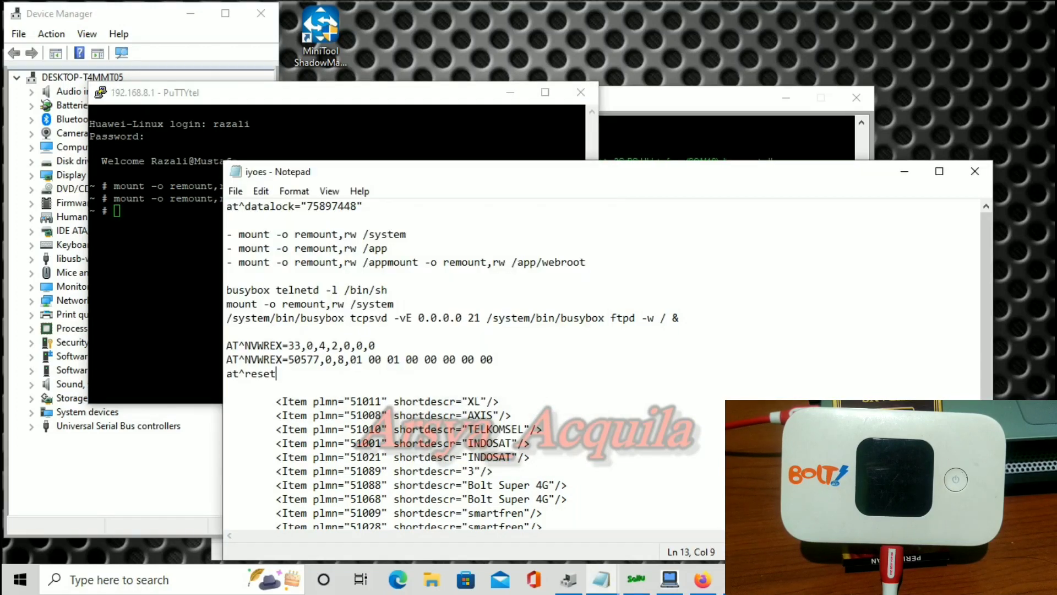
drag(238, 262, 586, 262)
key(ctrl+c)
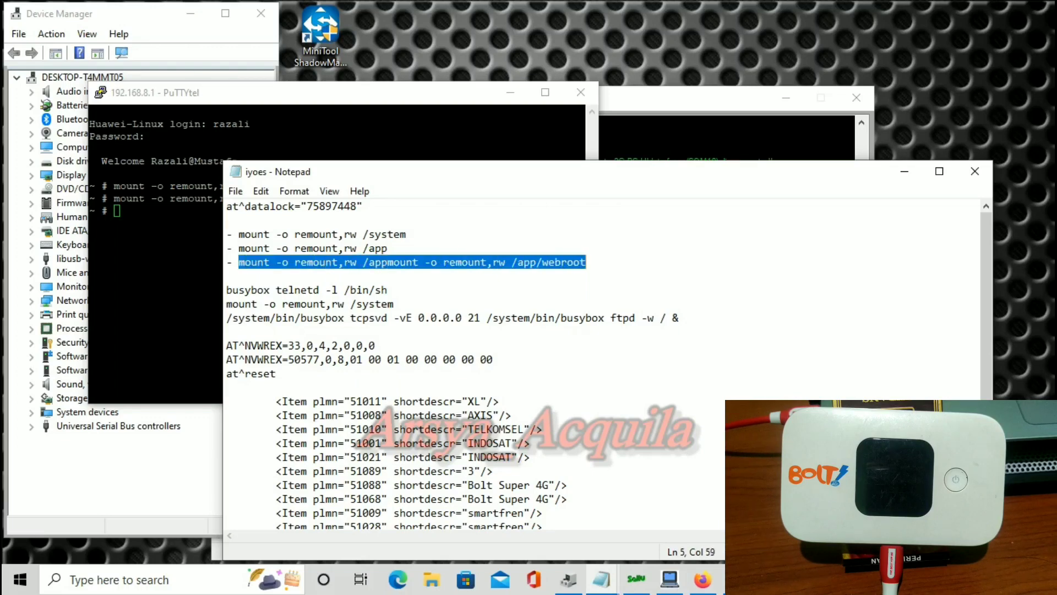
right_click(618, 260)
click(654, 310)
right_click(154, 275)
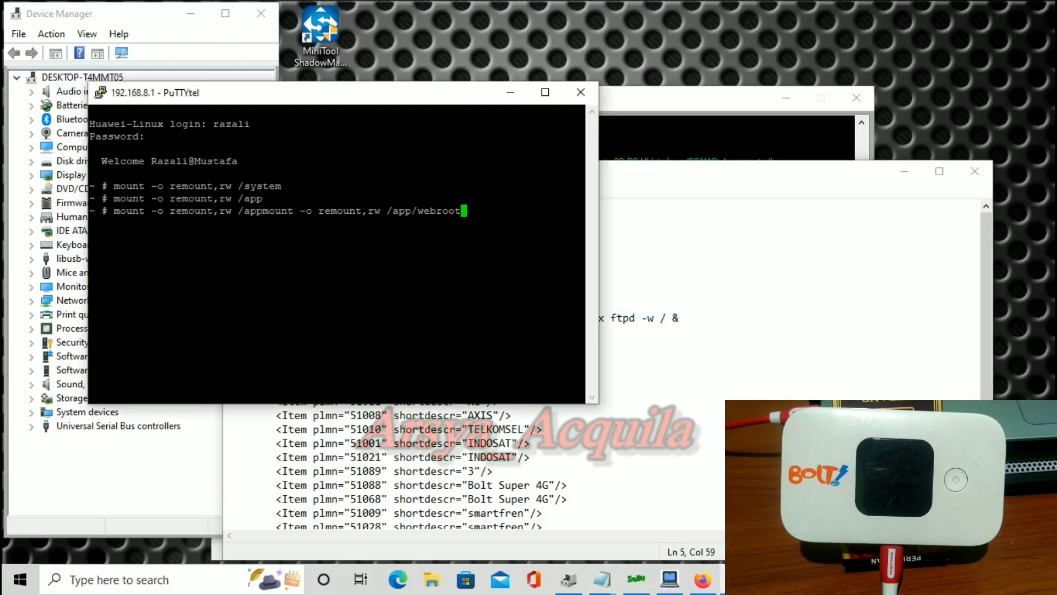
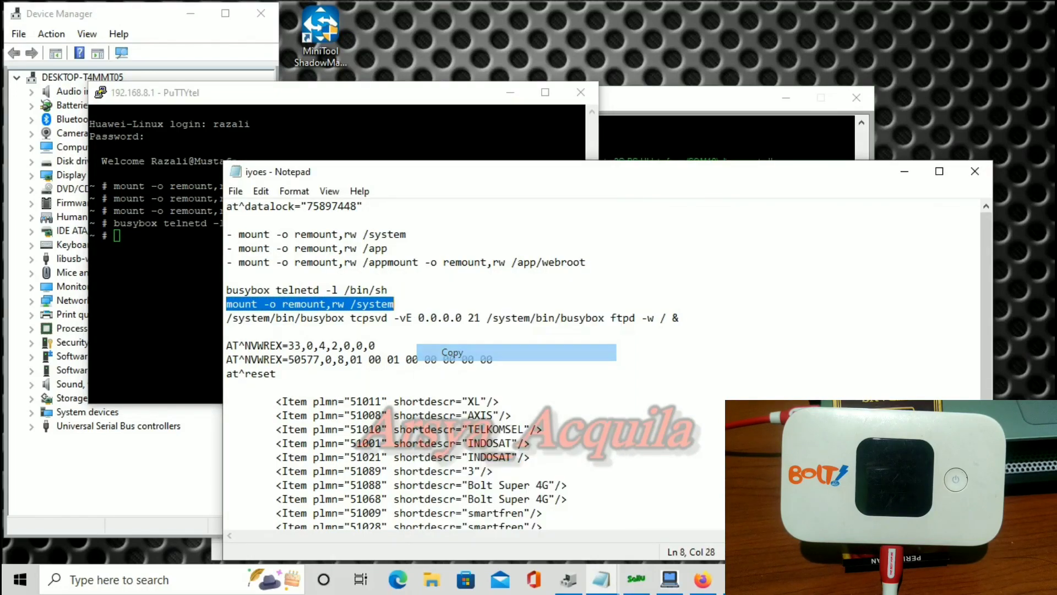
Paste and run 'mount -o remount,rw /system' at the modem shell prompt.
right_click(154, 309)
key(Return)
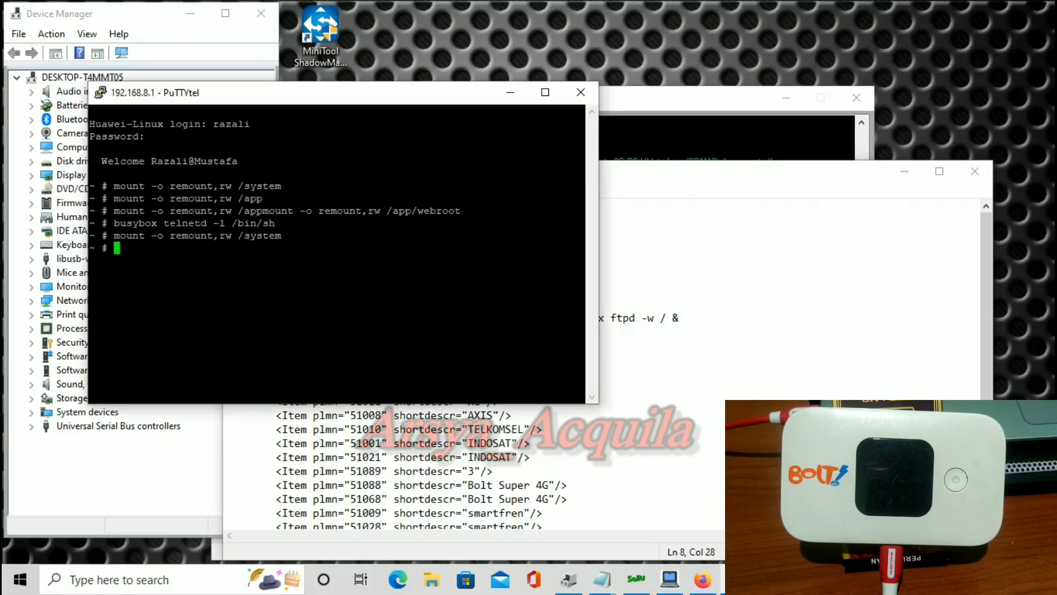
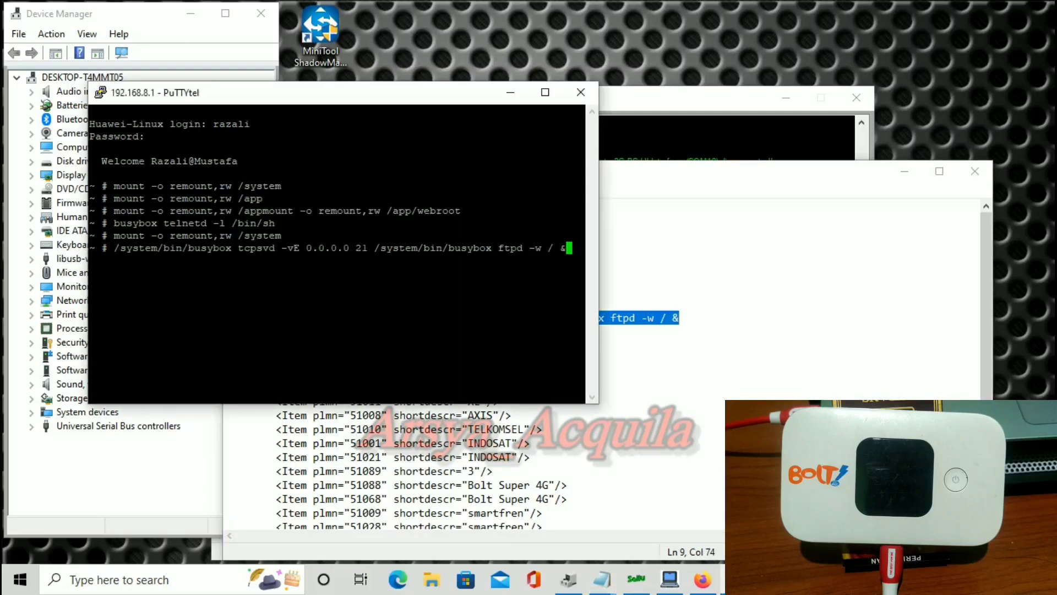
Run the /system/bin/busybox tcpsvd ftpd command to start the FTP server on port 21.
key(Return)
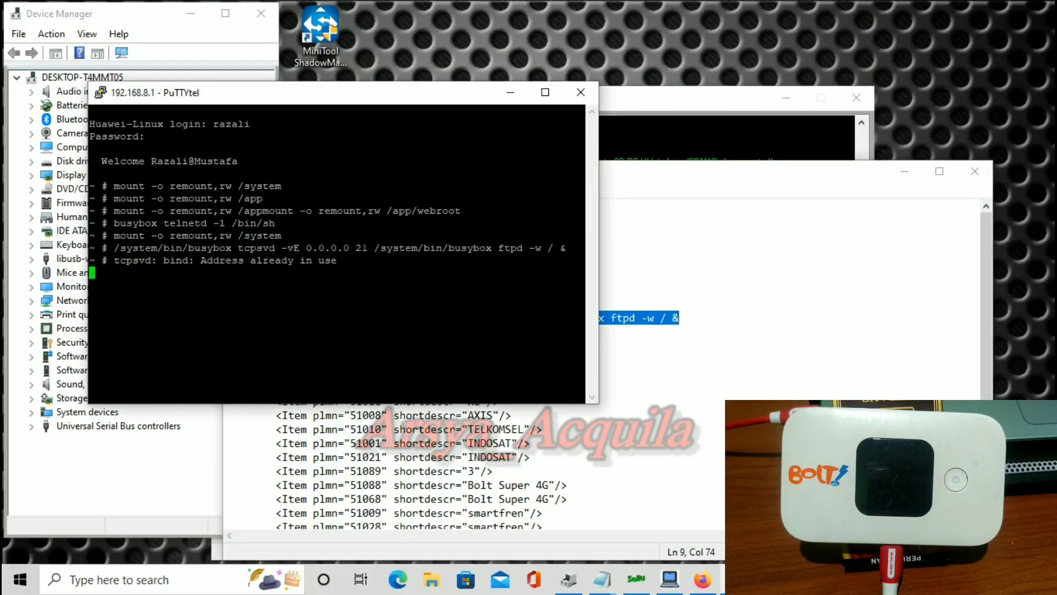
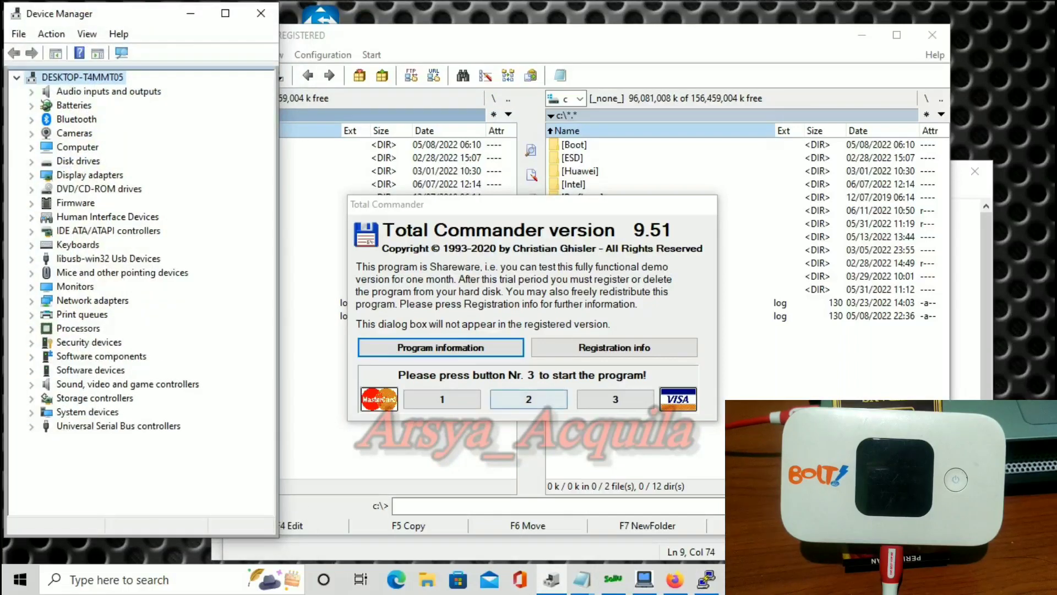
Dismiss the nag screen and connect to the saved e5577 FTP server at 192.168.8.1.
key(3)
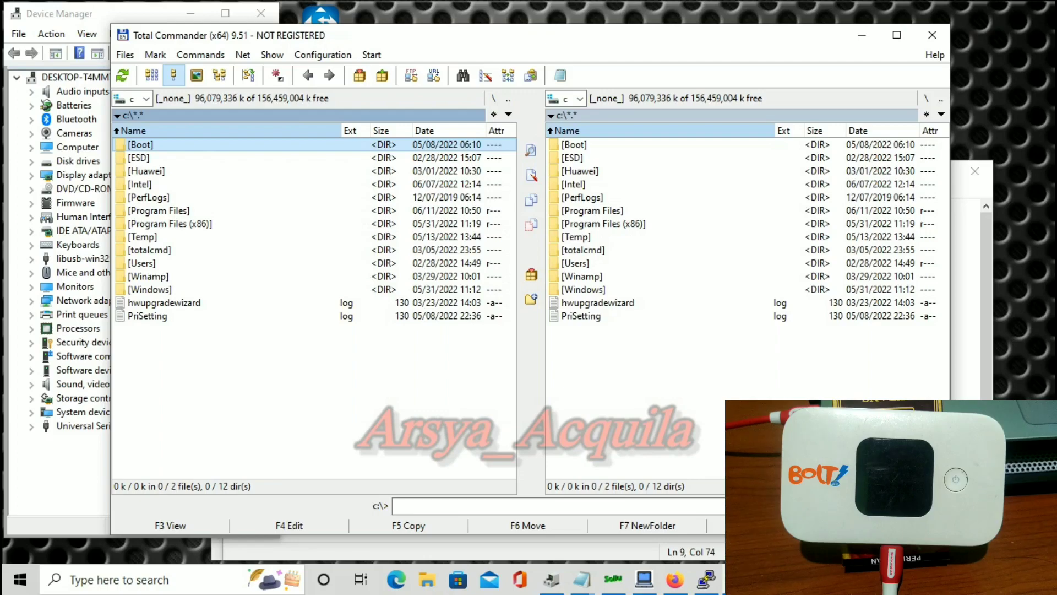
click(117, 115)
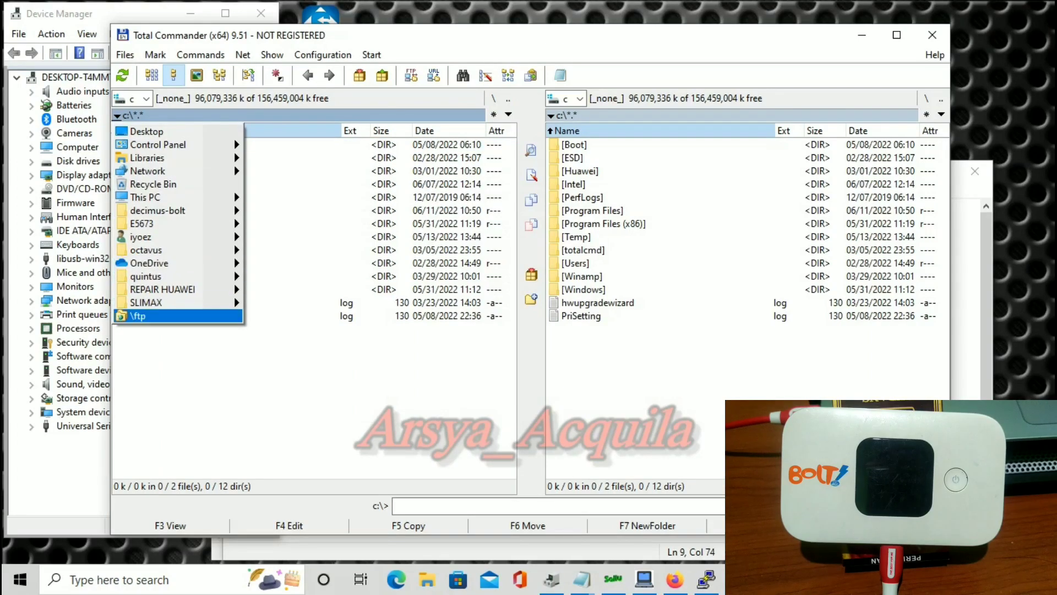
key(Return)
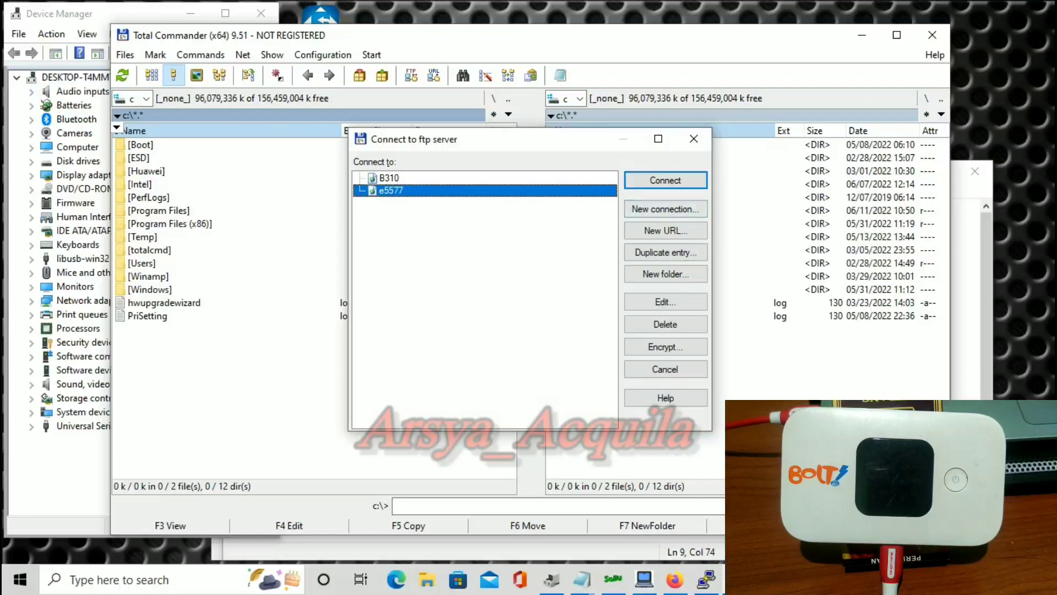
key(Return)
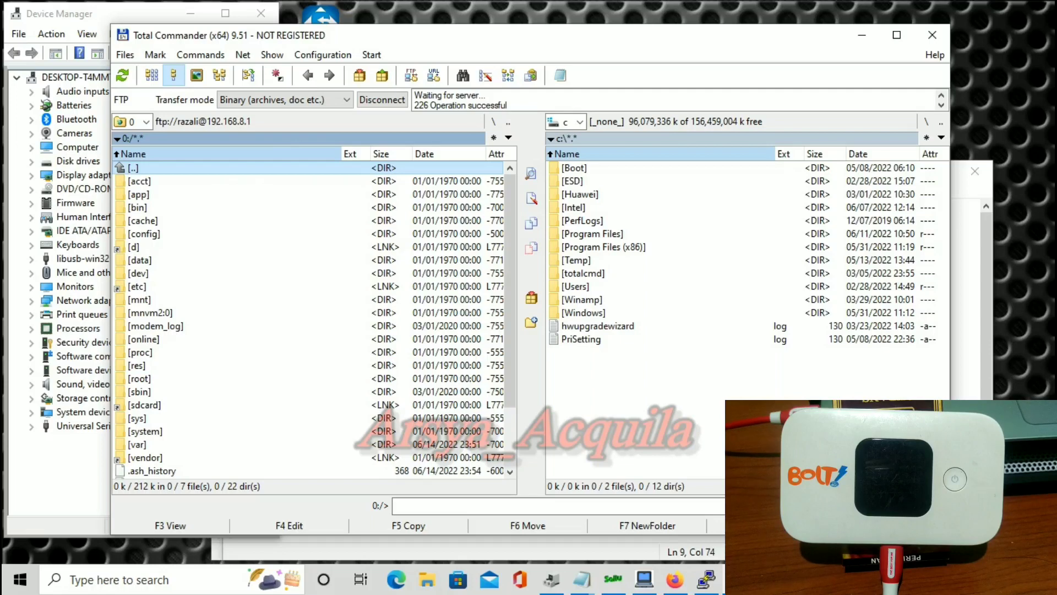
Browse to /app/webroot/WebApp/common/config/wifi on the modem and select config.xml.
double_click(139, 194)
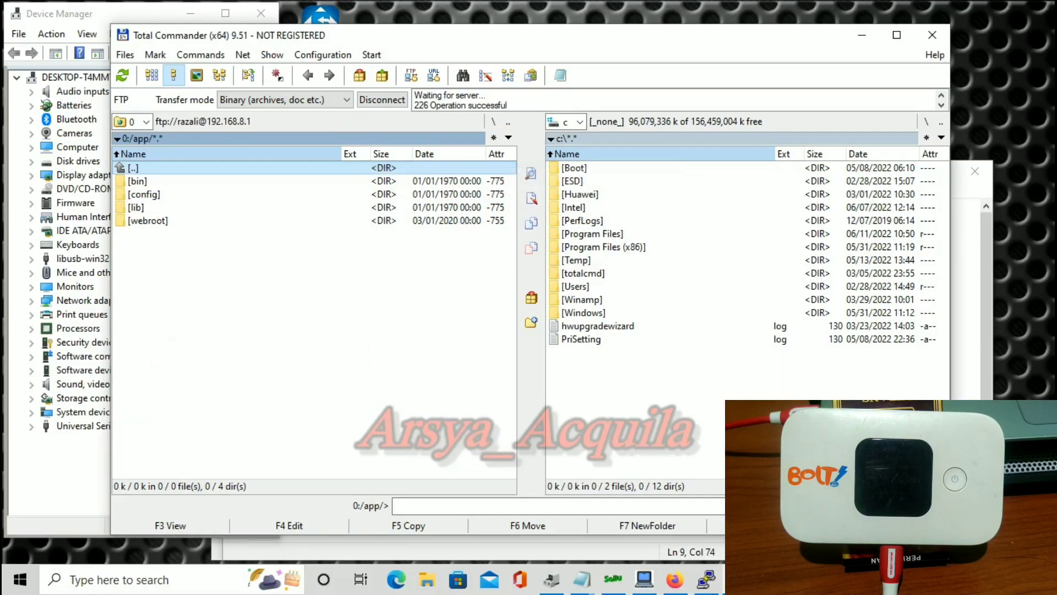
double_click(148, 221)
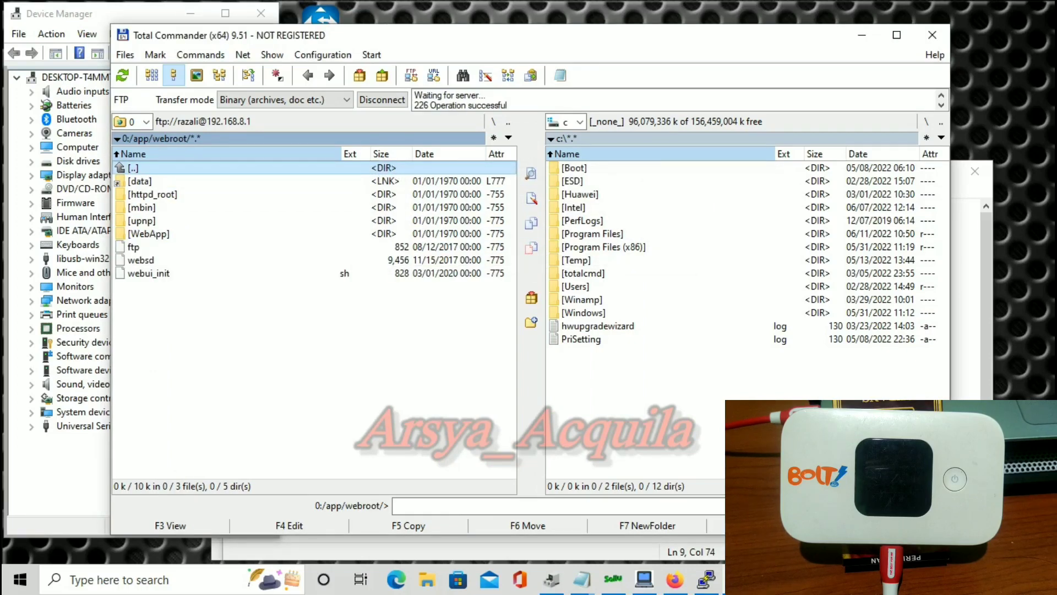
double_click(149, 234)
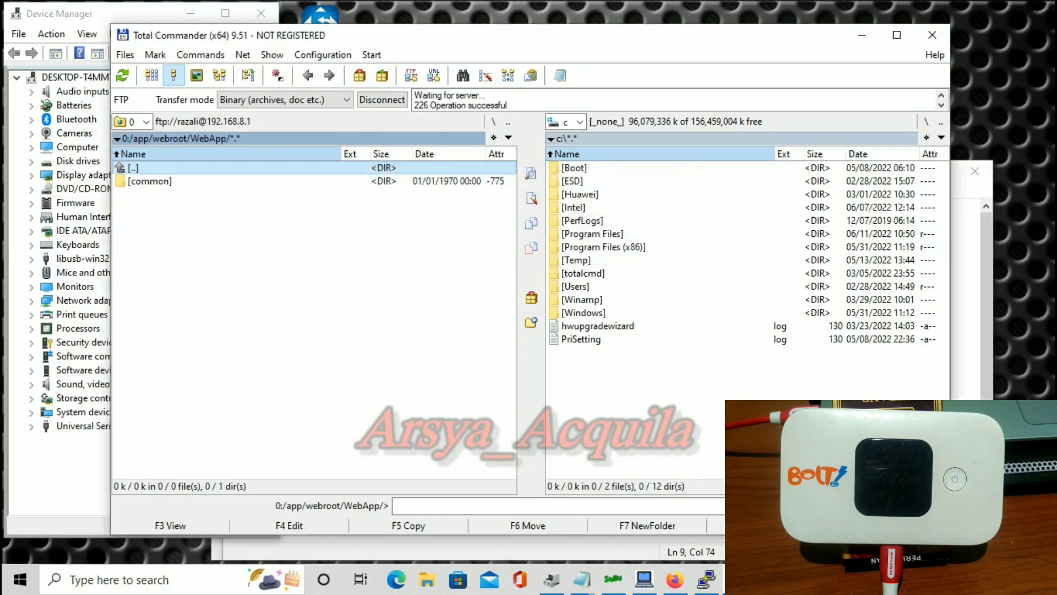
double_click(149, 181)
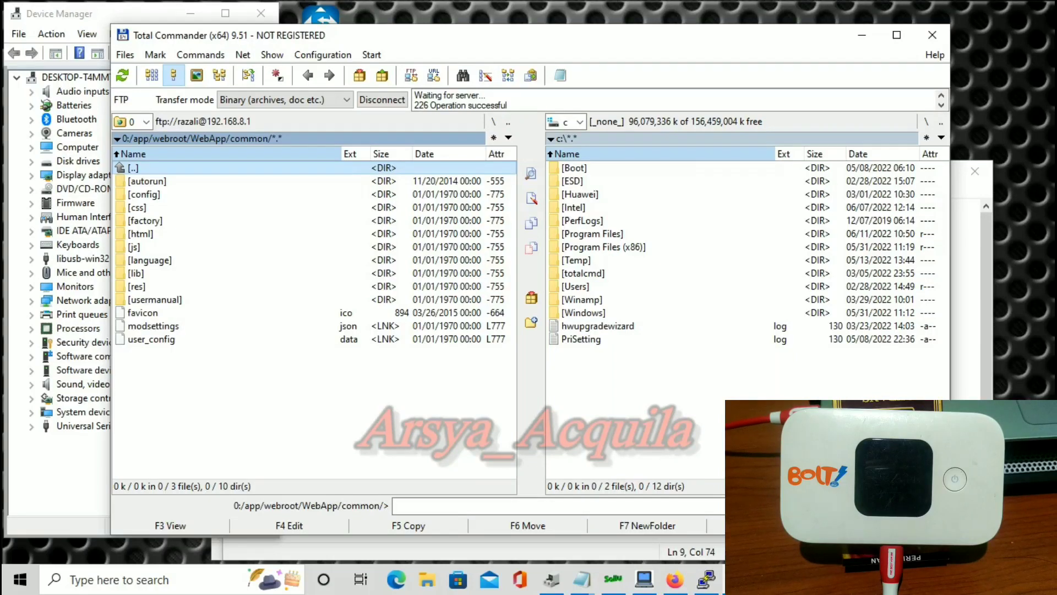
double_click(137, 194)
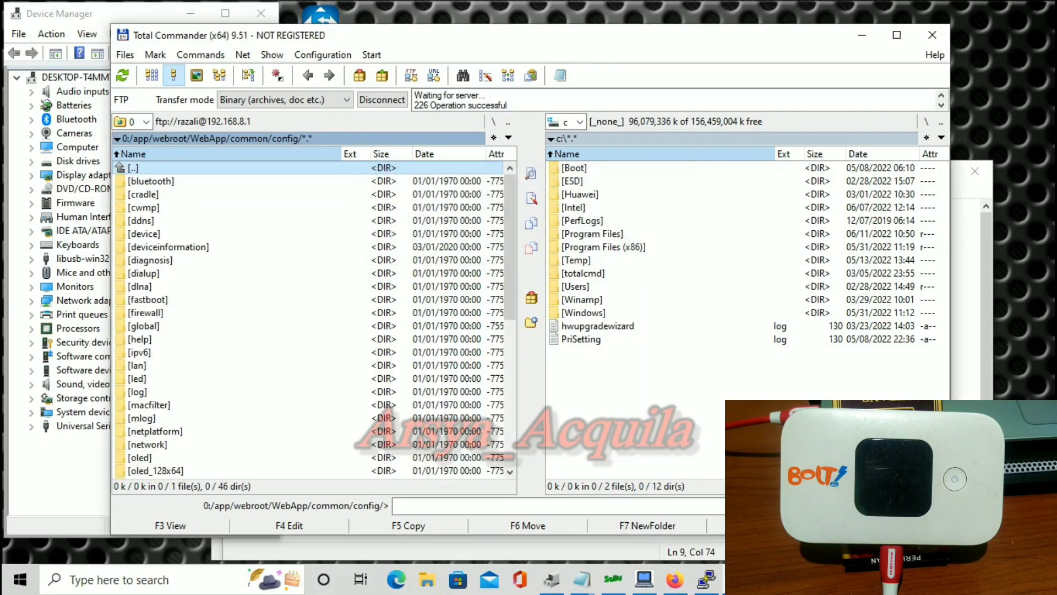
scroll(314, 319, down, 8)
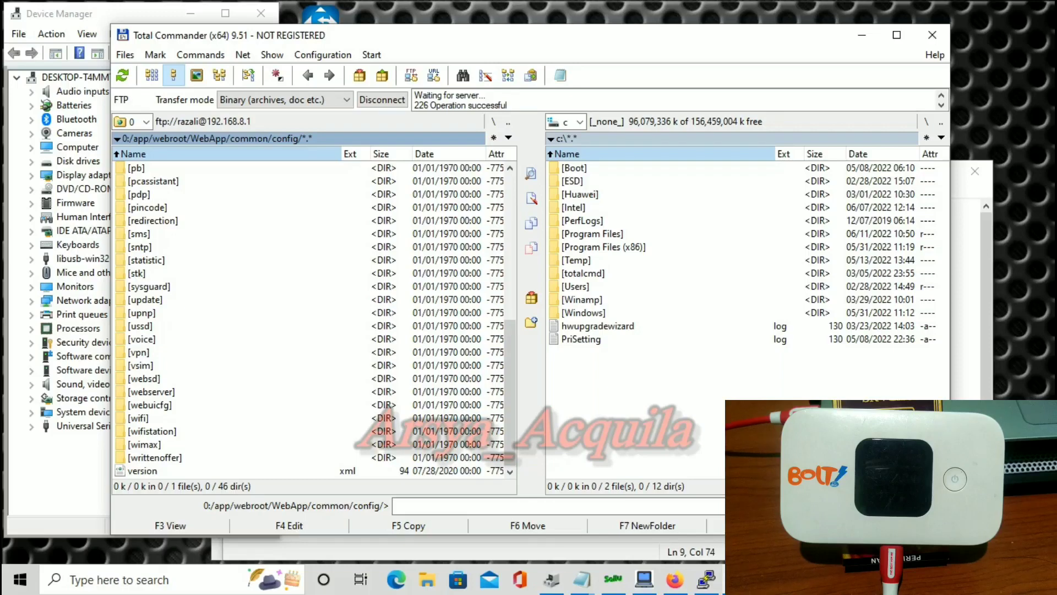
double_click(138, 418)
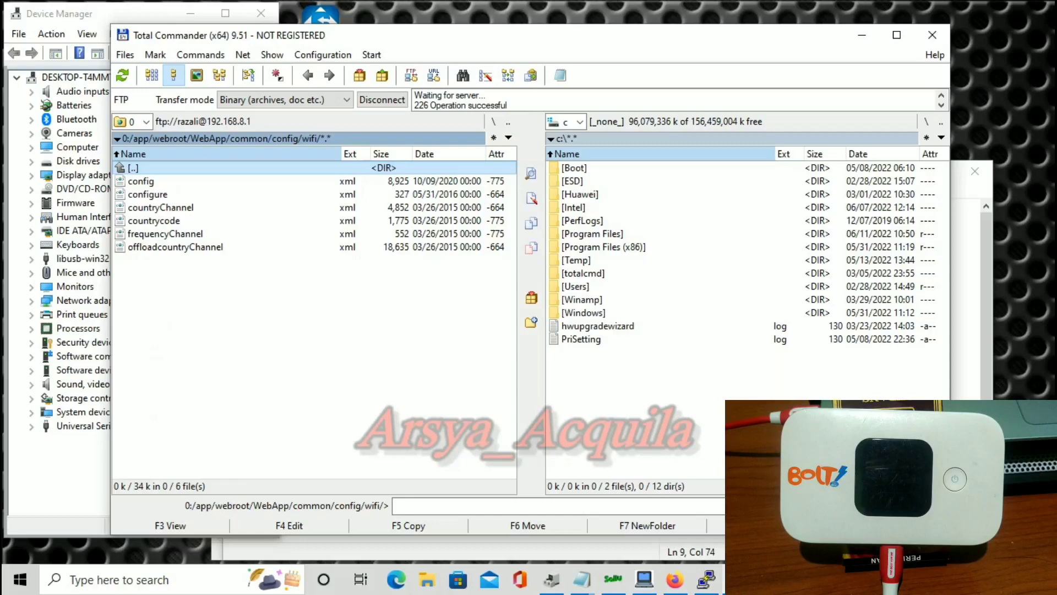
click(141, 181)
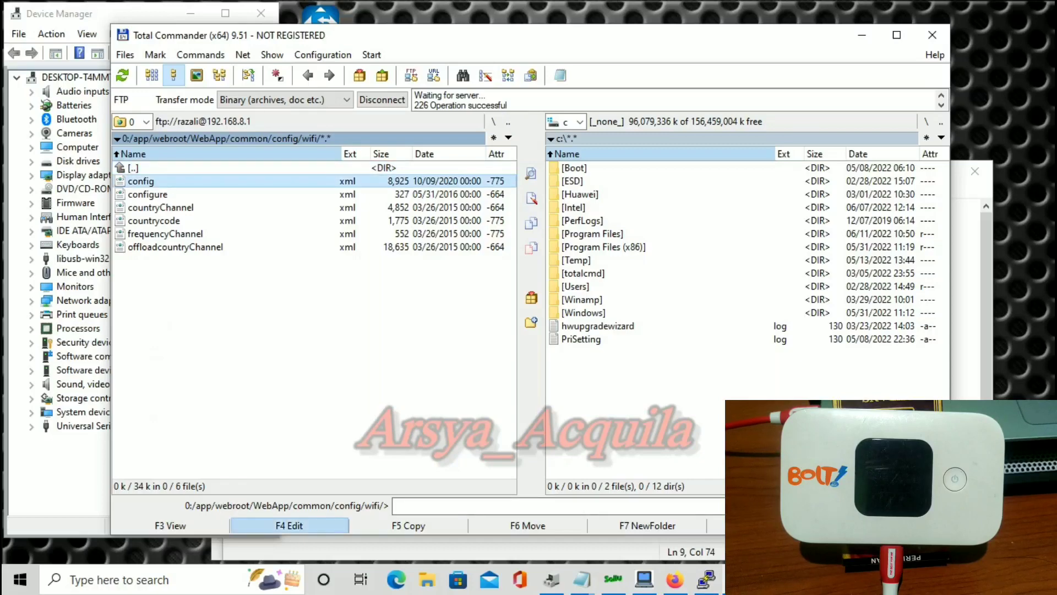
Edit config.xml so oledshowpassword is 0 and save it back to the modem.
click(289, 525)
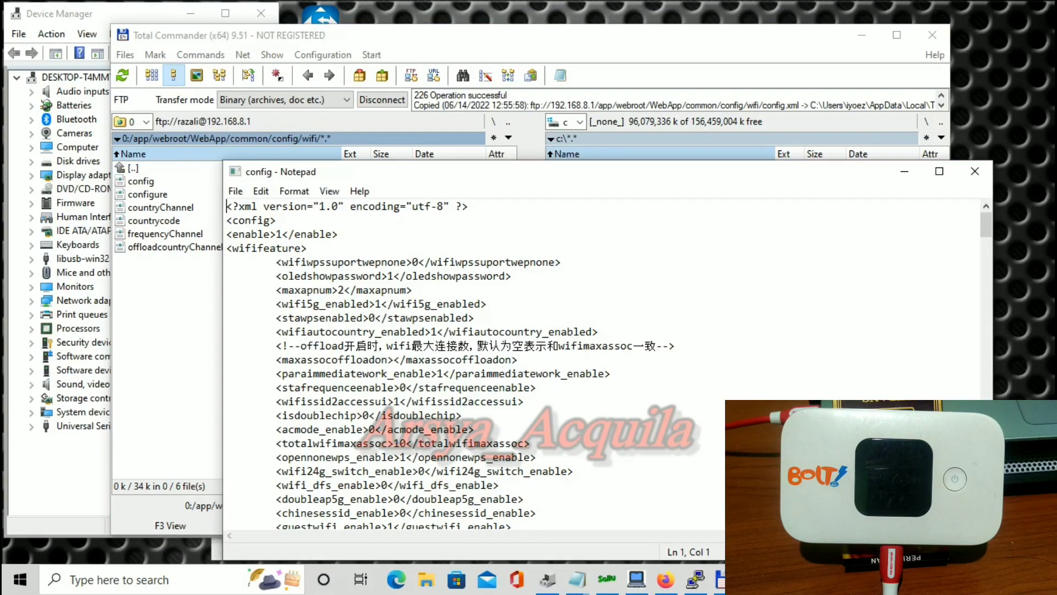
click(393, 276)
key(BackSpace)
text(0)
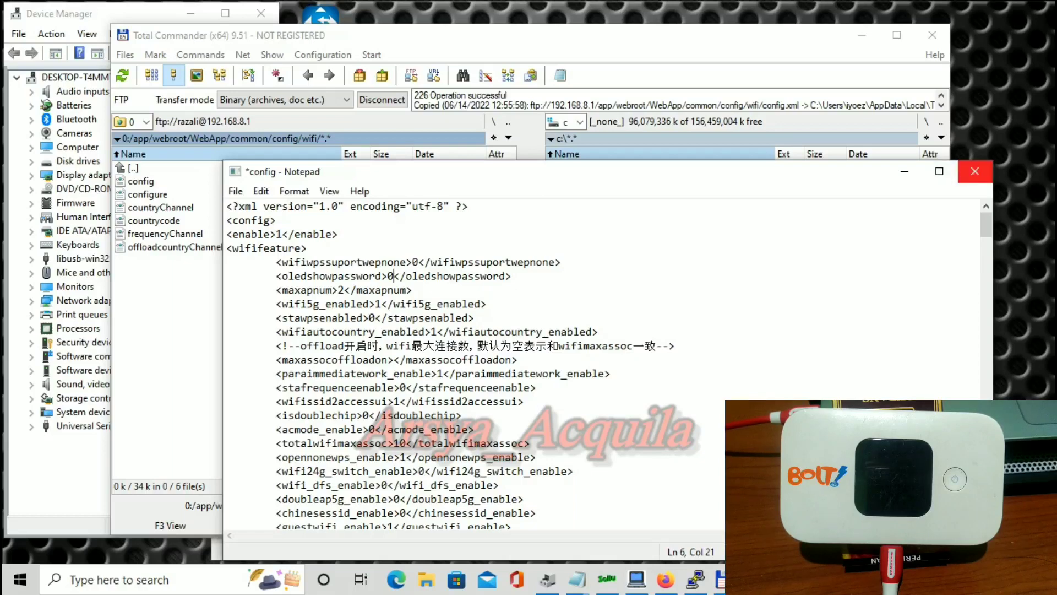
click(975, 171)
key(Return)
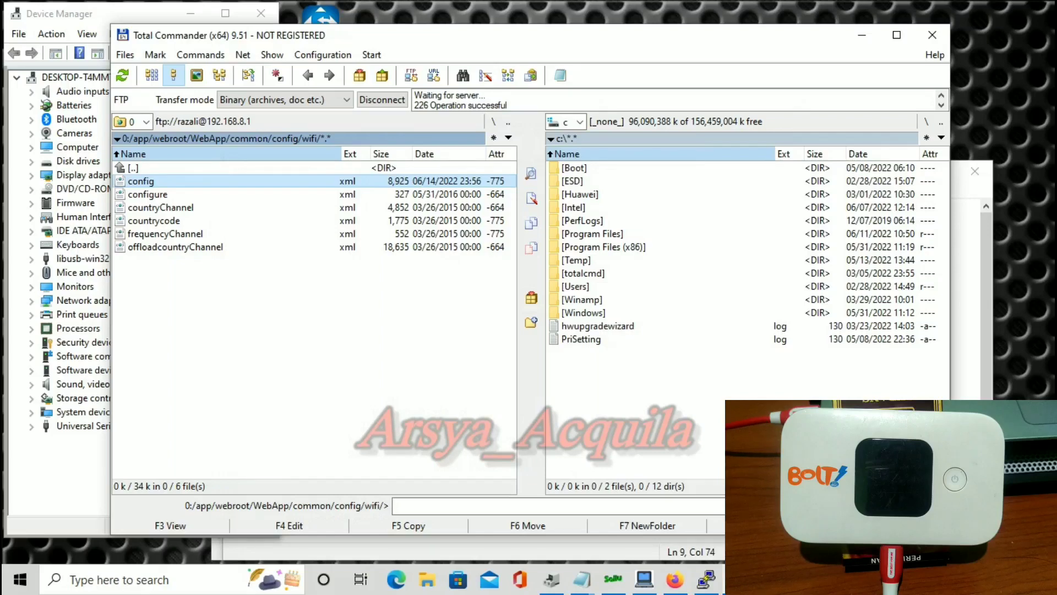
key(Down)
Edit configure.xml so ssidpasswordenable is 1, then close Notepad to save.
key(F4)
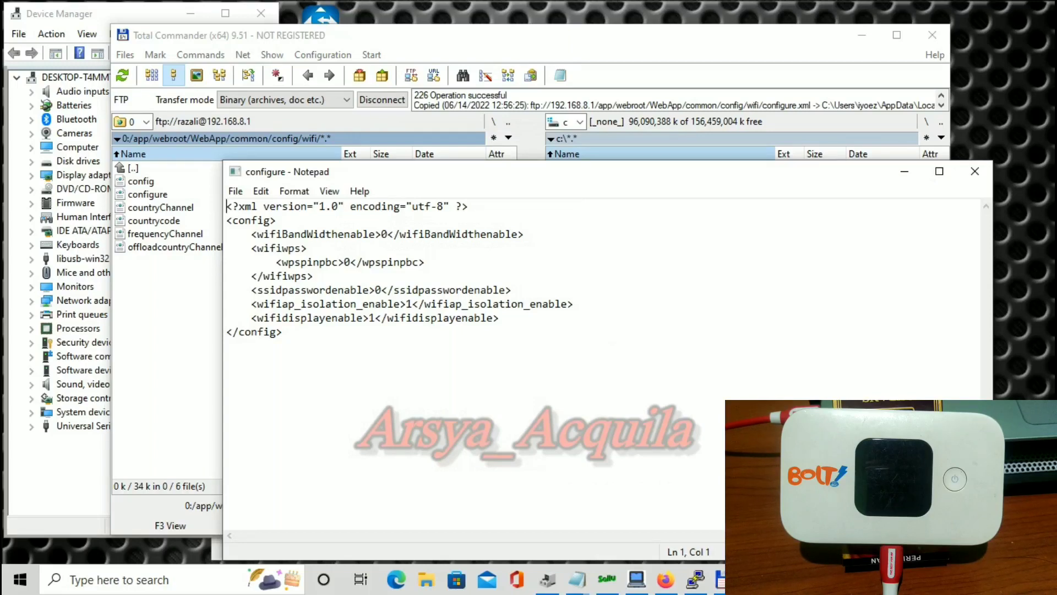
click(382, 290)
key(BackSpace)
text(1)
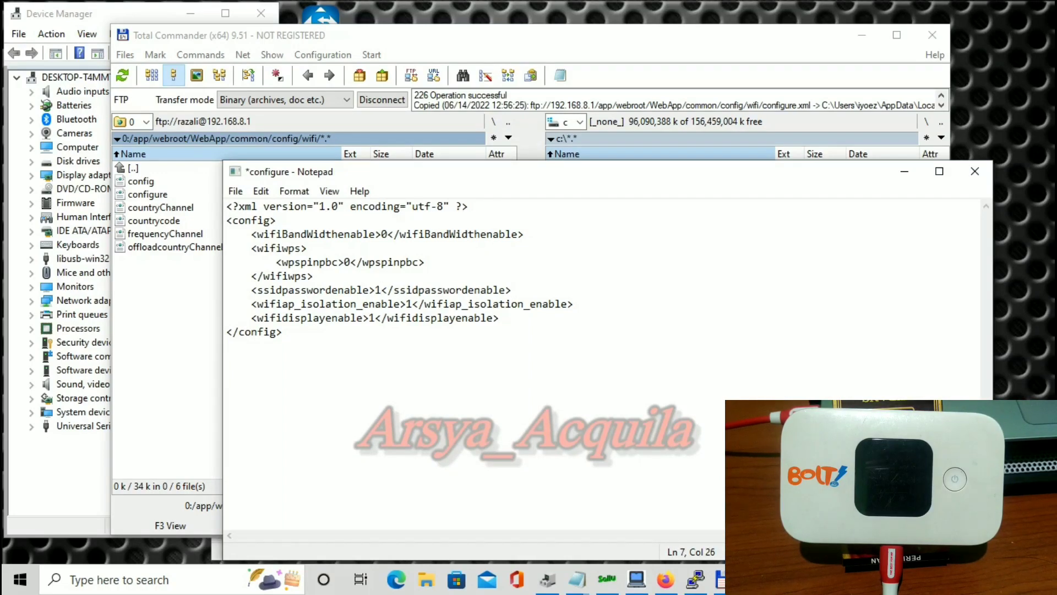
click(974, 171)
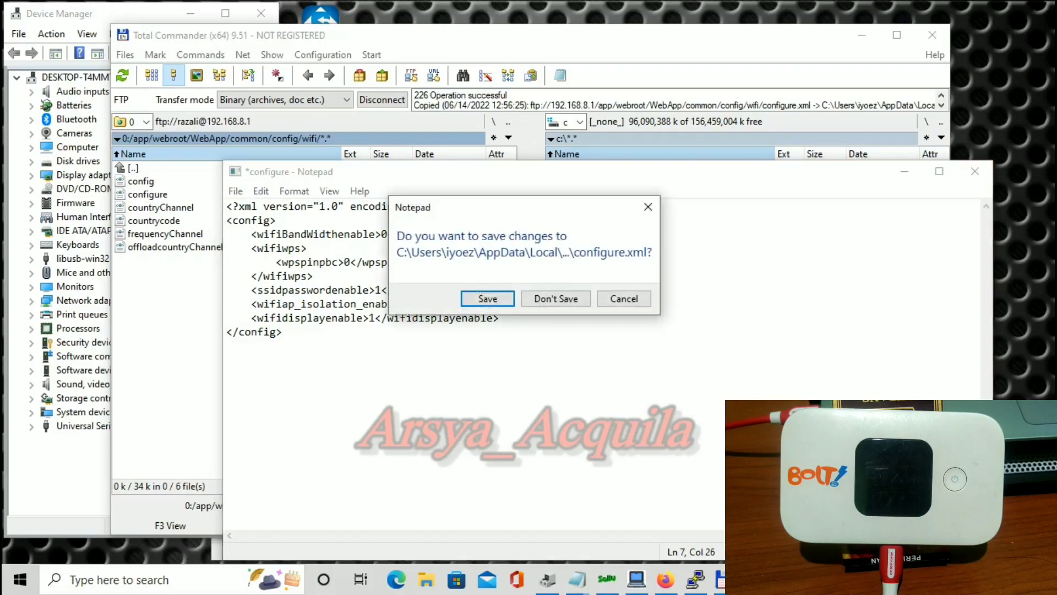
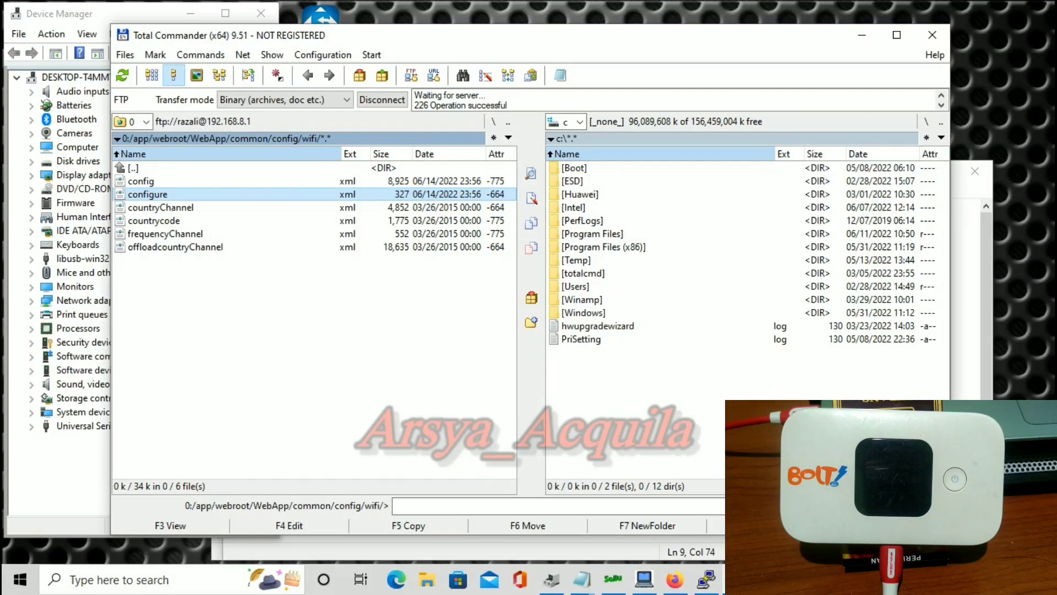
Climb from /app/webroot/WebApp/common/config/wifi back up to the modem's 0:/ root.
key(Up)
key(Up)
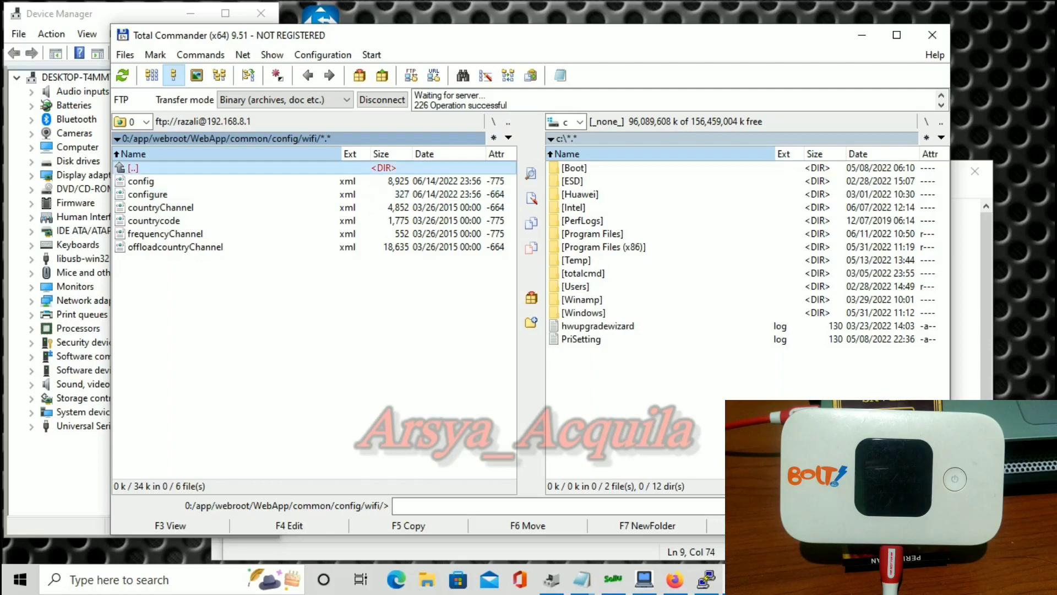
key(Return)
scroll(314, 320, up, 8)
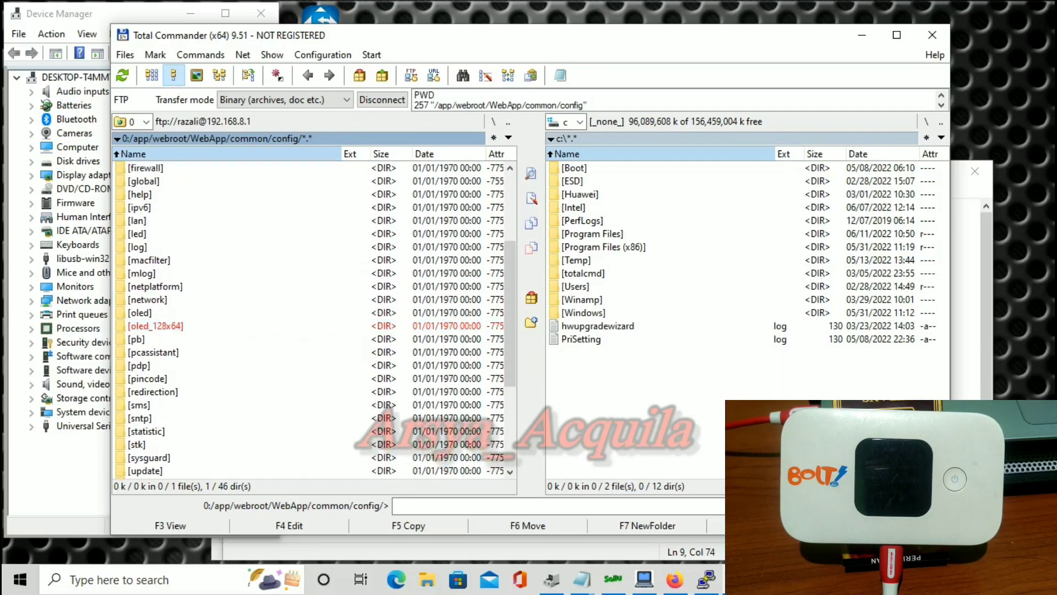
key(Home)
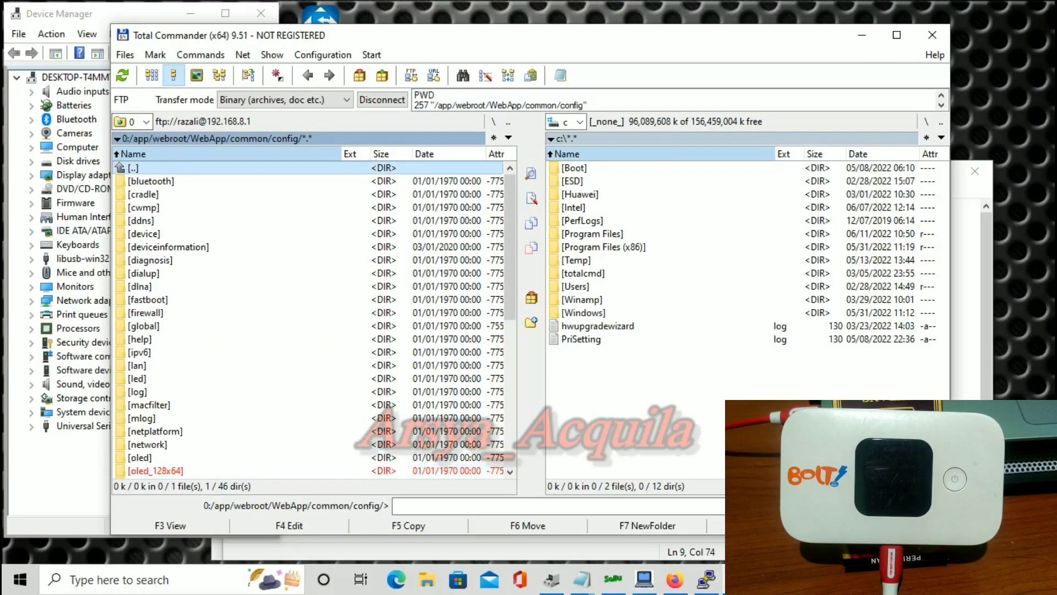
key(Return)
key(Up)
key(Up)
key(Return)
key(Up)
key(Return)
key(Home)
key(Return)
key(Up)
key(Up)
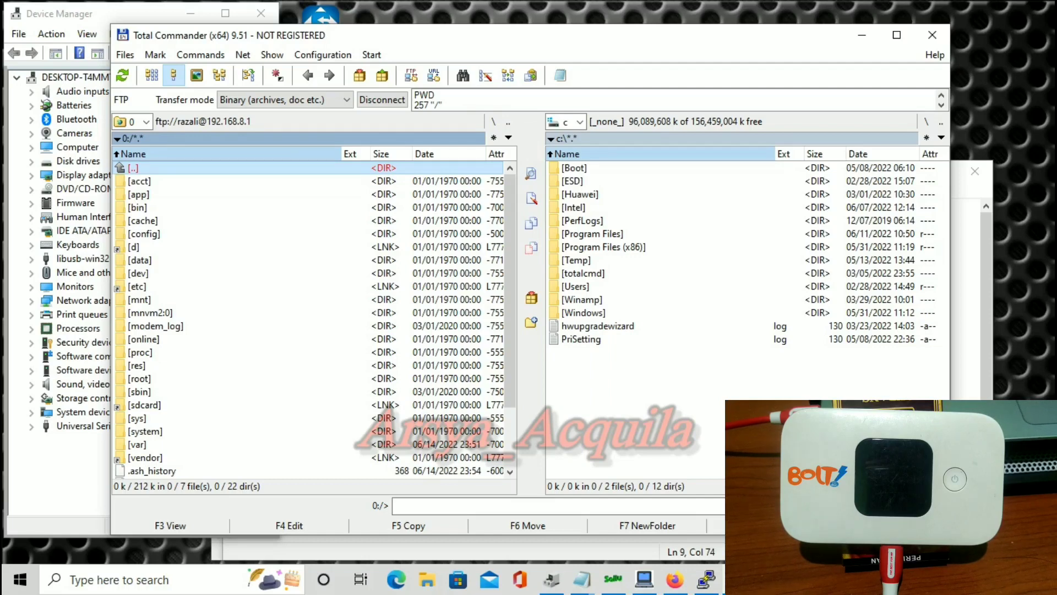
Descend through app, webroot and WebApp into the common folder in the FTP panel.
key(Down)
key(Down)
key(Return)
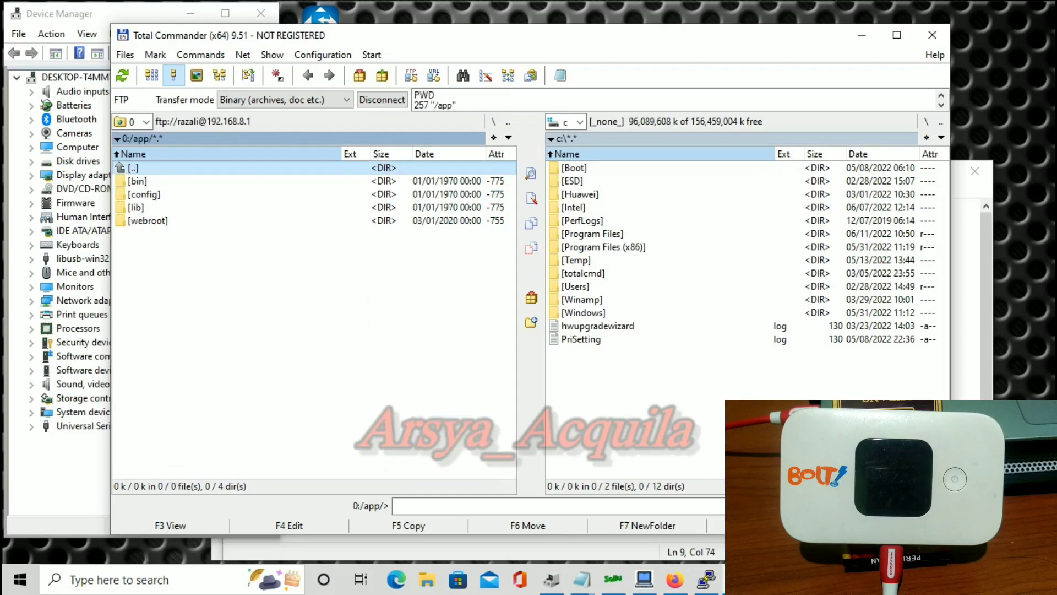
key(Down)
key(Down)
key(Down)
key(Down)
key(Return)
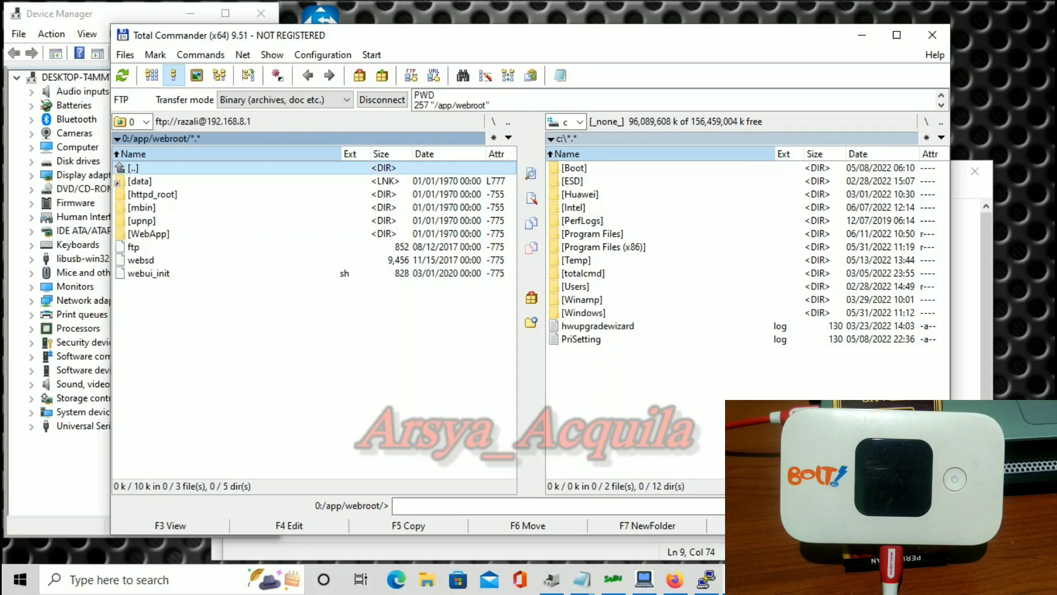
key(Down)
key(Down)
key(Down)
key(Down)
key(Down)
key(Return)
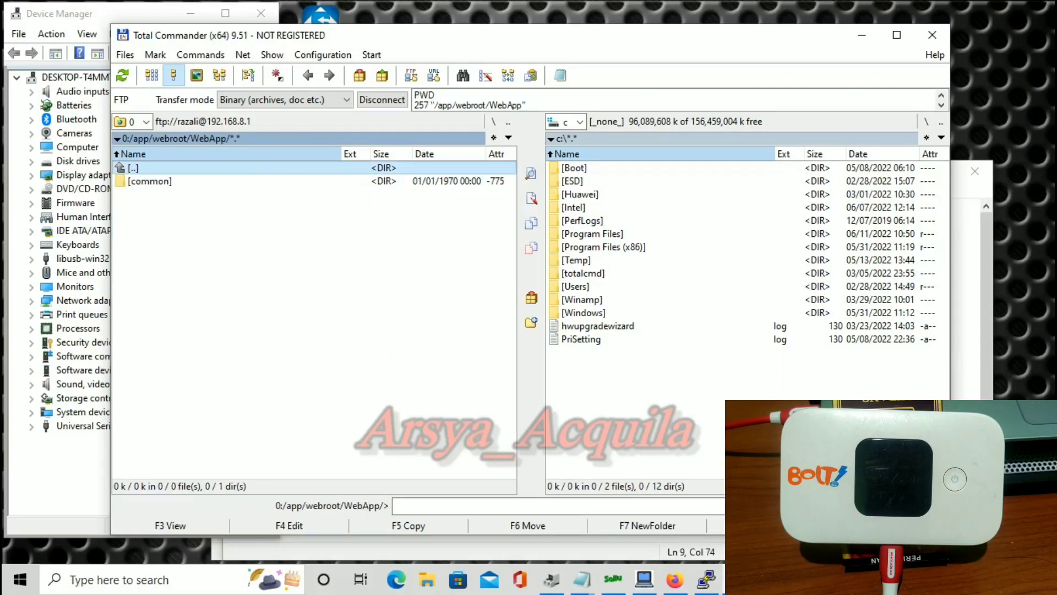
key(Down)
key(Return)
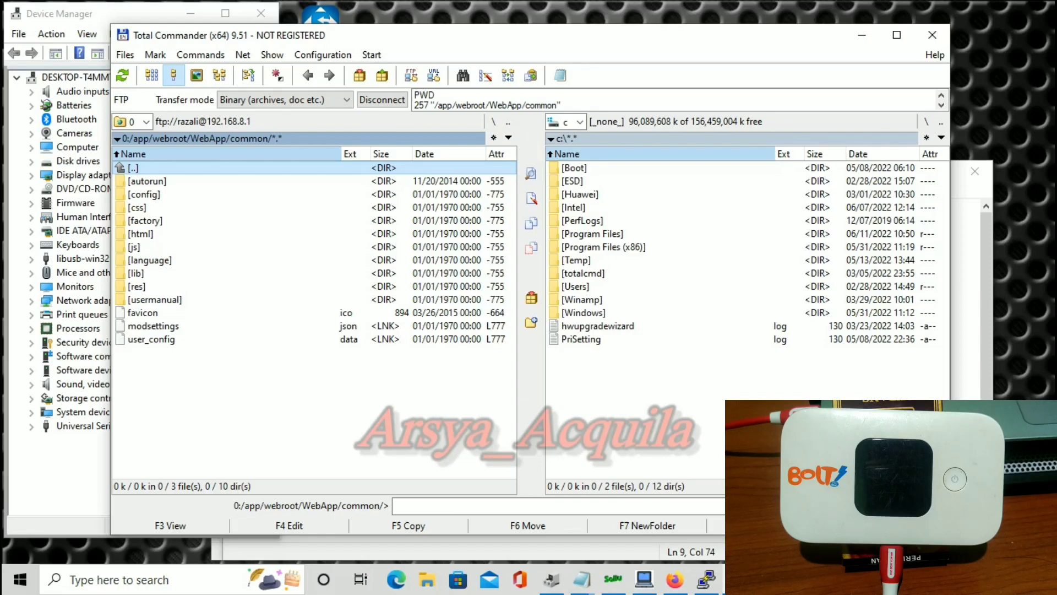
Go into config/oled and open dynamic.xml in Notepad for editing.
double_click(144, 194)
scroll(314, 319, down, 7)
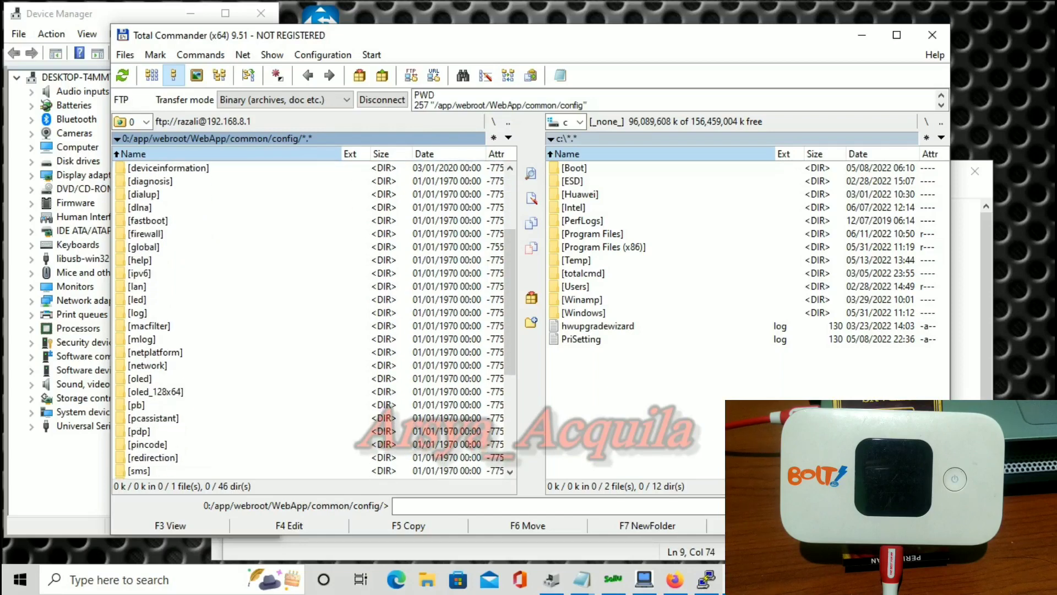
scroll(314, 319, down, 4)
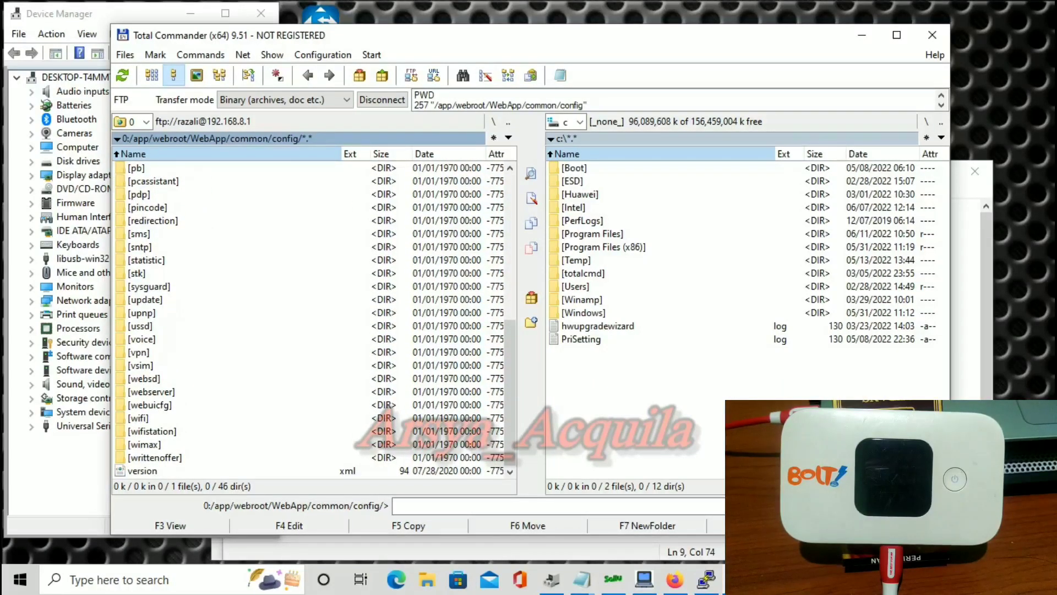
scroll(314, 320, up, 11)
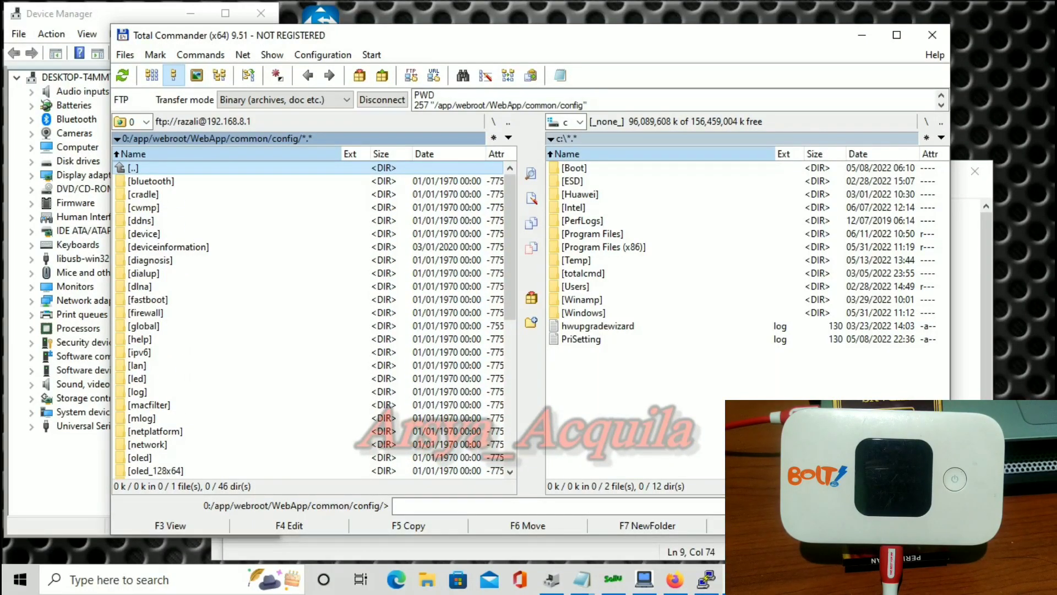
key(Return)
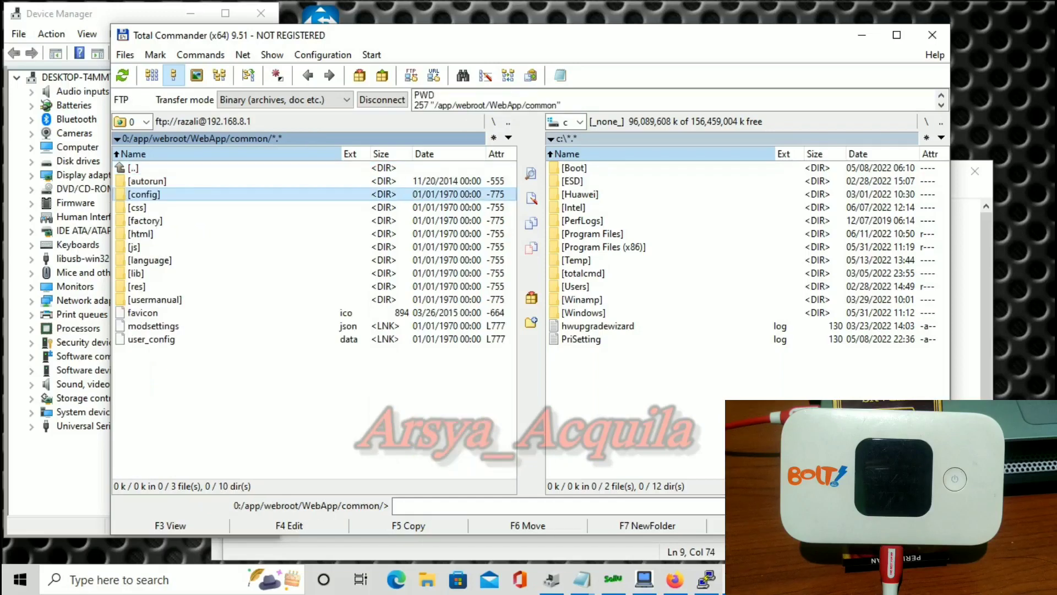
key(Return)
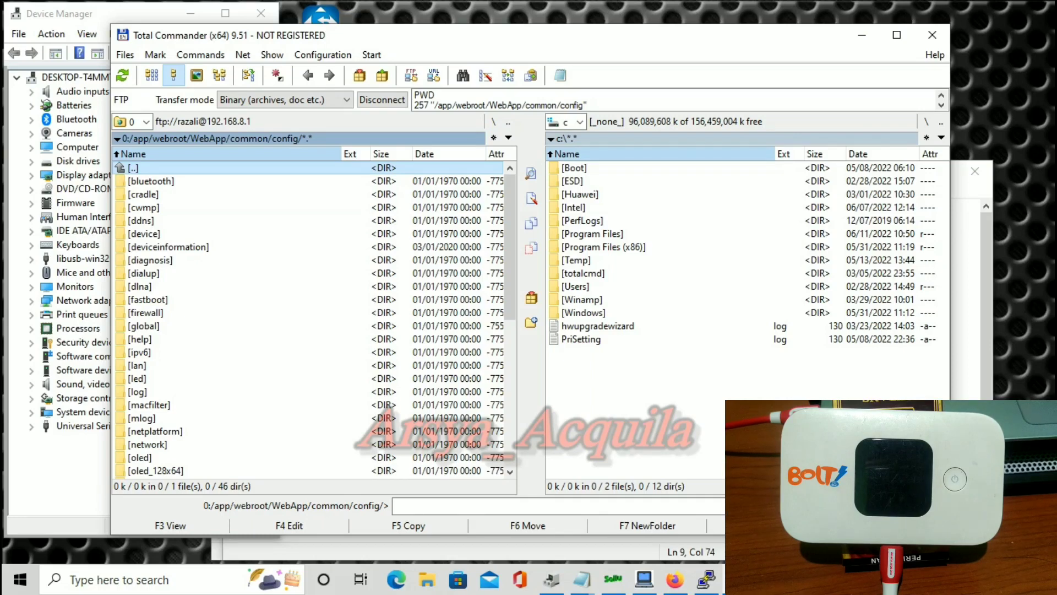
click(148, 457)
key(Return)
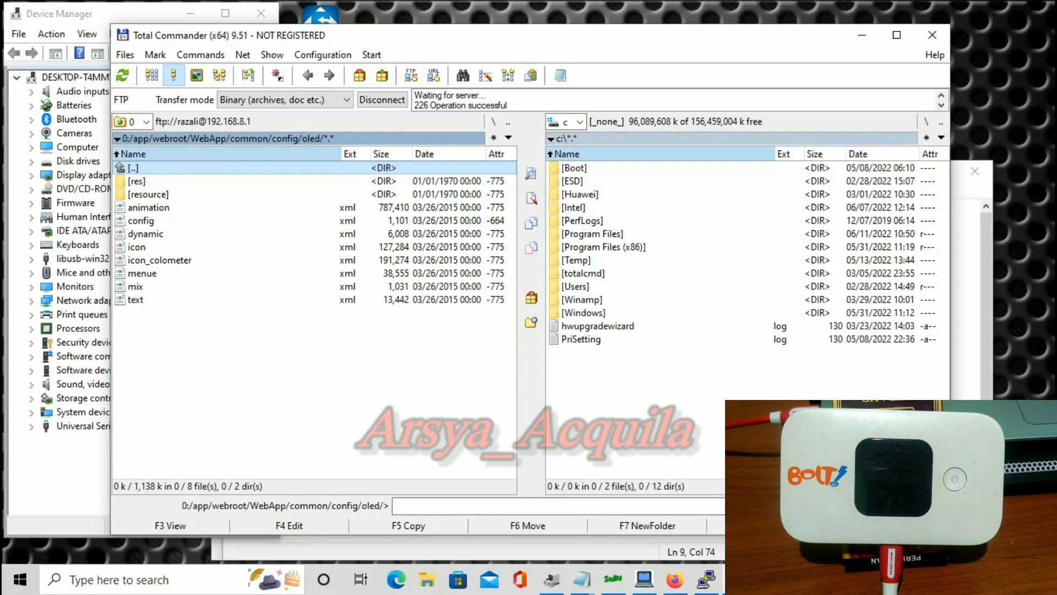
click(146, 233)
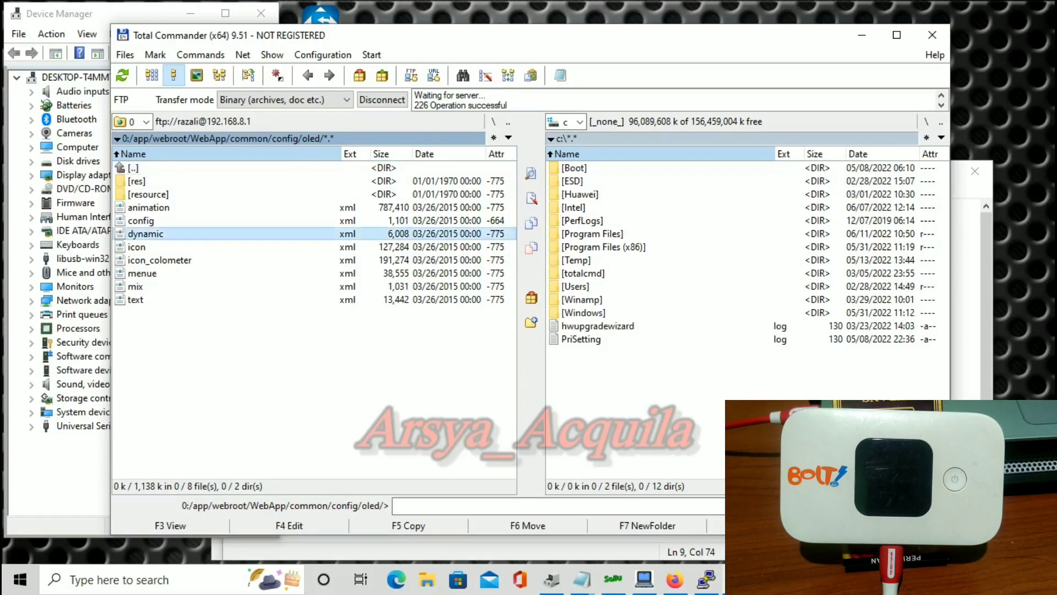
click(288, 525)
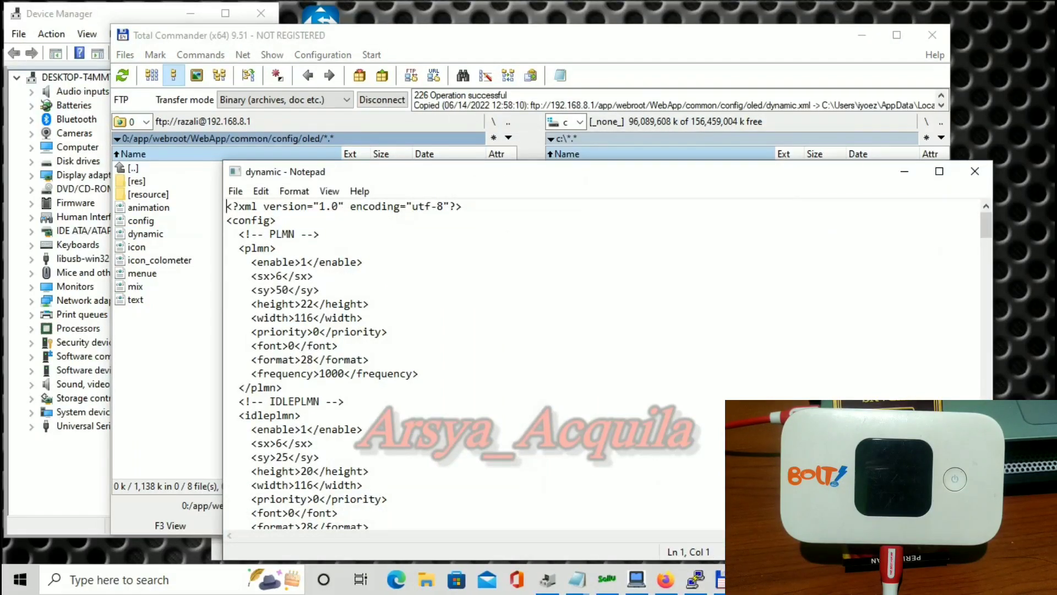
Change the PLMN <font> value on line 11 from 0 to 2 and save dynamic.xml.
click(295, 345)
key(BackSpace)
text(2)
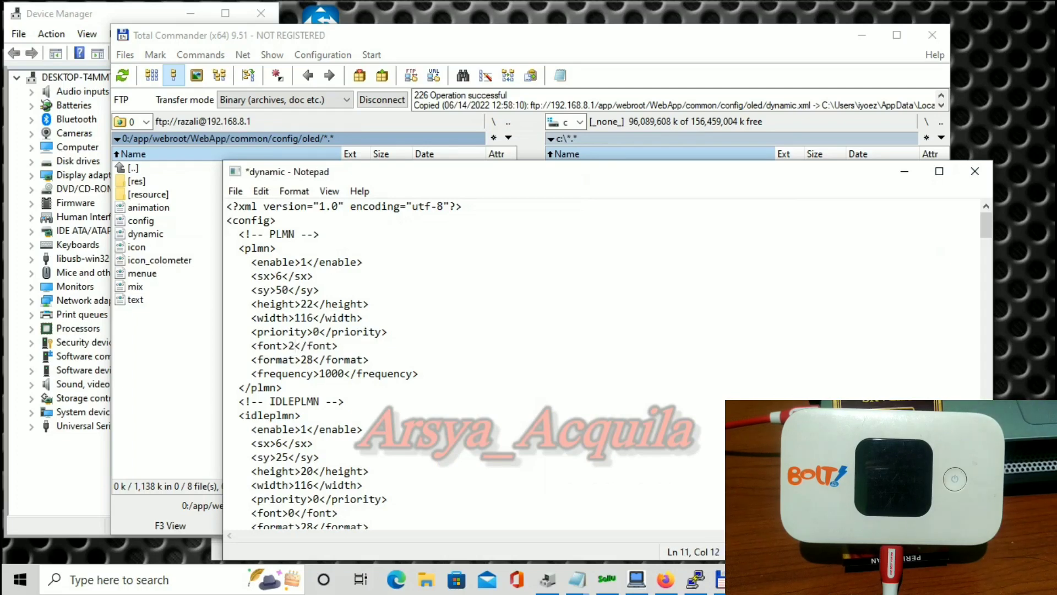
click(975, 171)
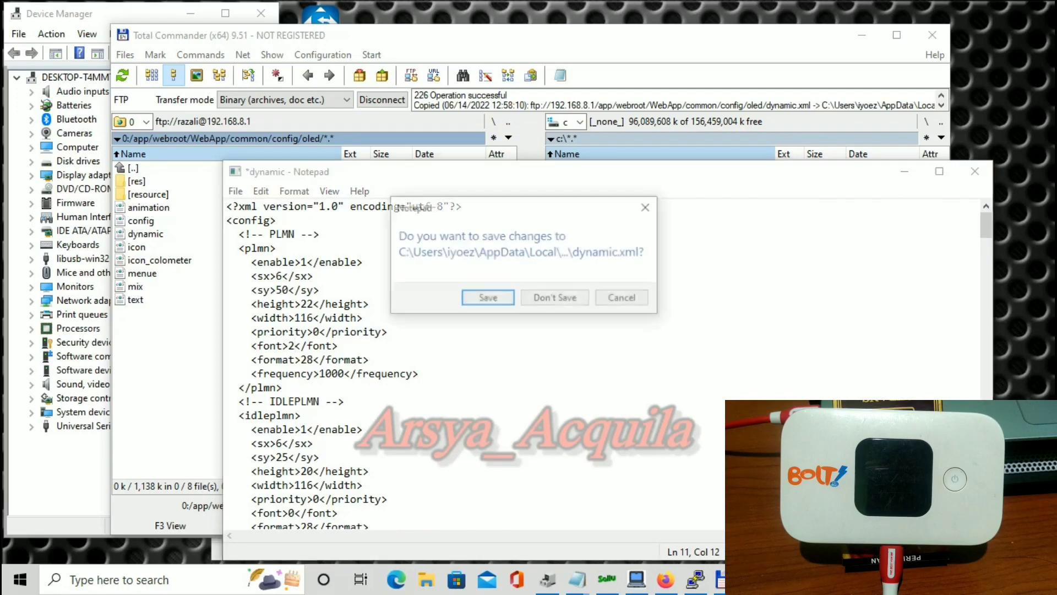
key(Return)
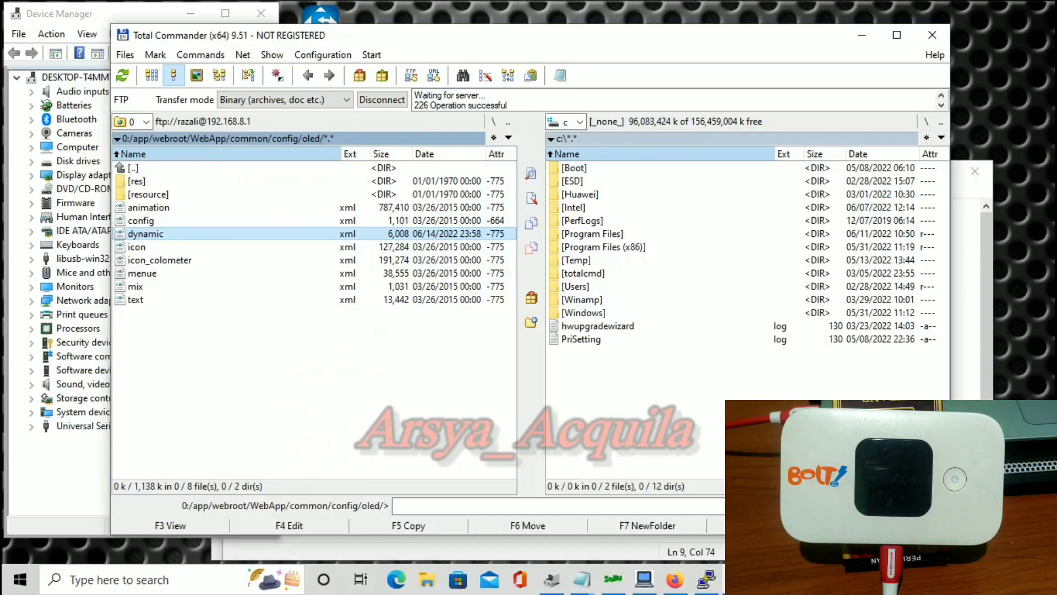
Climb from common/config/oled back up to the modem's 0:/ root folder.
key(Home)
key(Return)
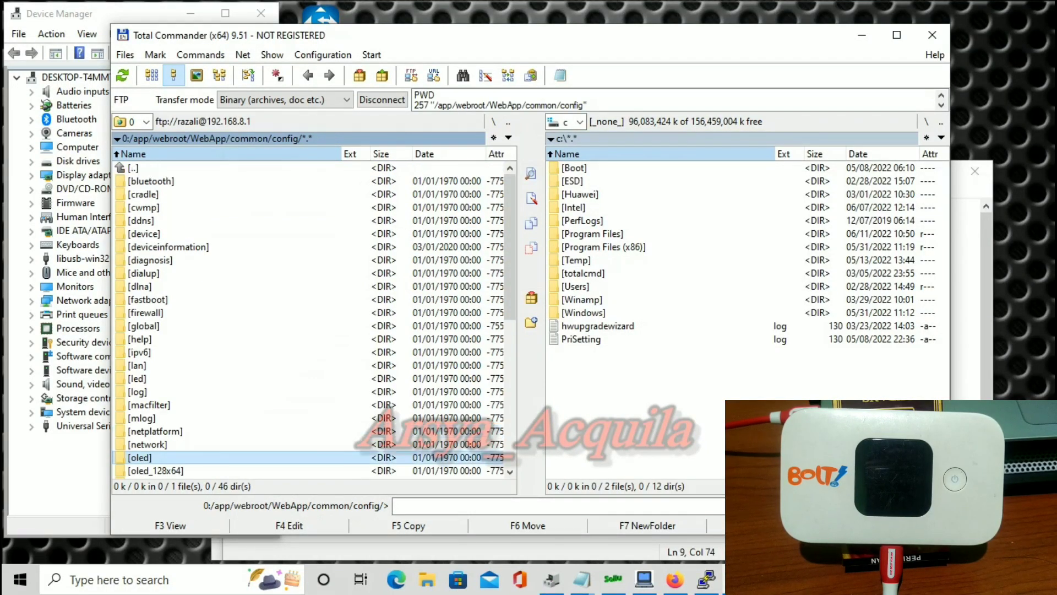
key(Home)
key(Return)
key(Home)
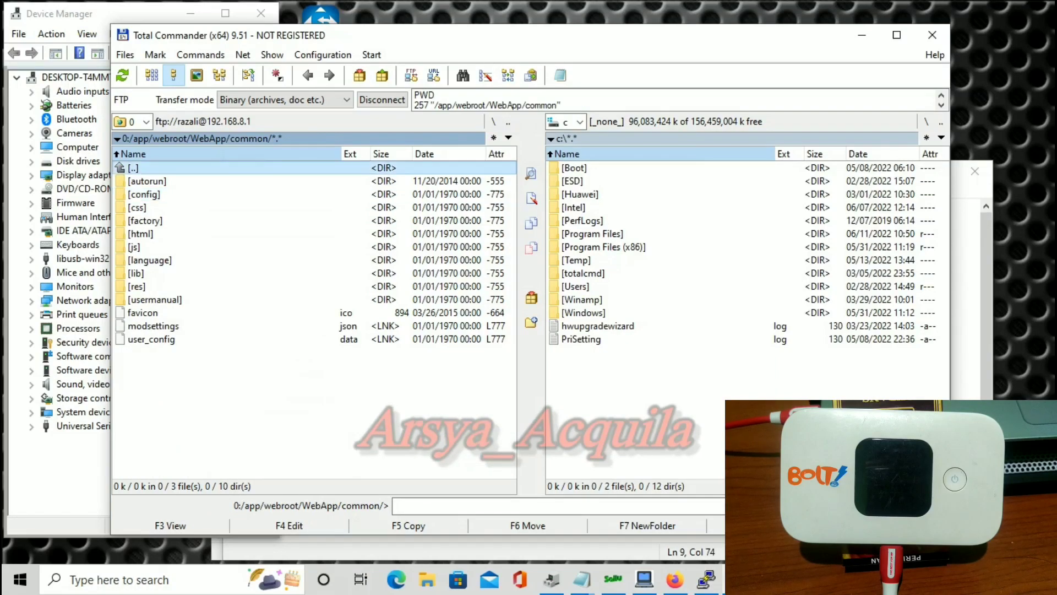
key(Return)
key(Home)
key(Return)
key(Home)
key(Return)
key(Home)
key(Return)
key(Home)
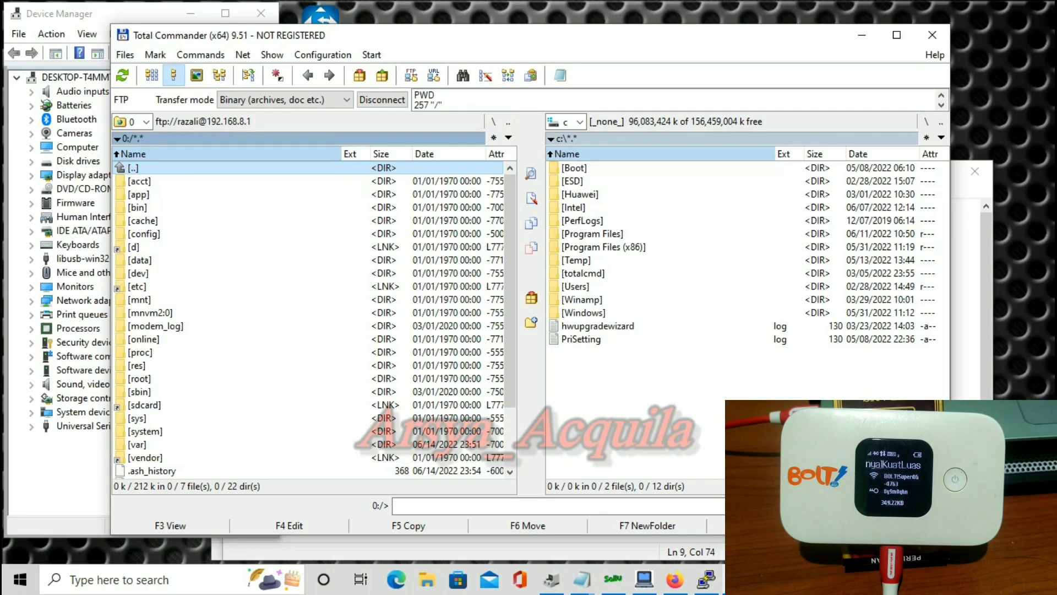
Drill into app/config/oled and open config.xml in Notepad with F4.
double_click(140, 194)
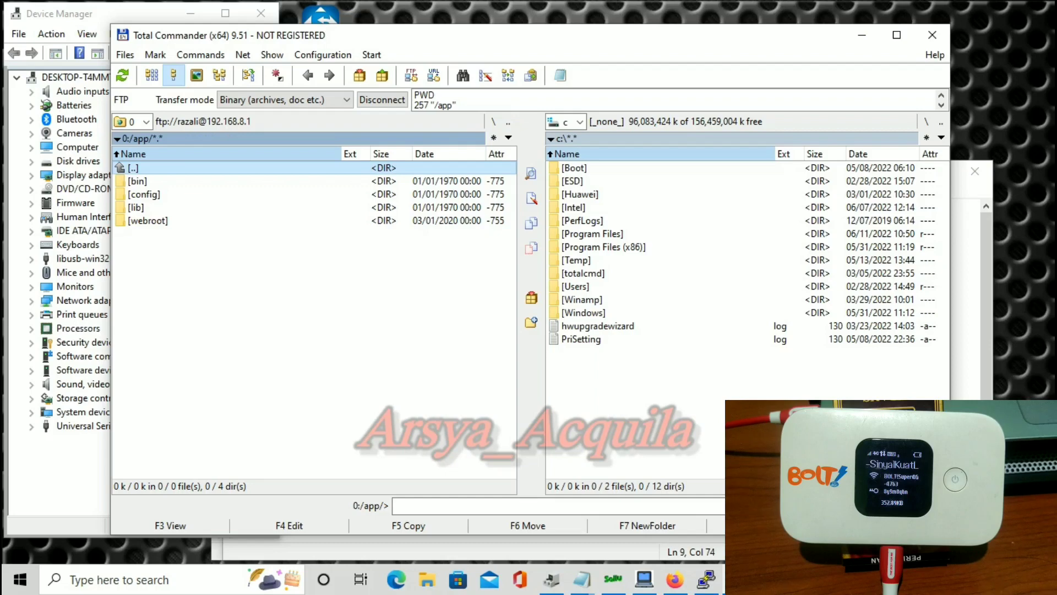
double_click(140, 193)
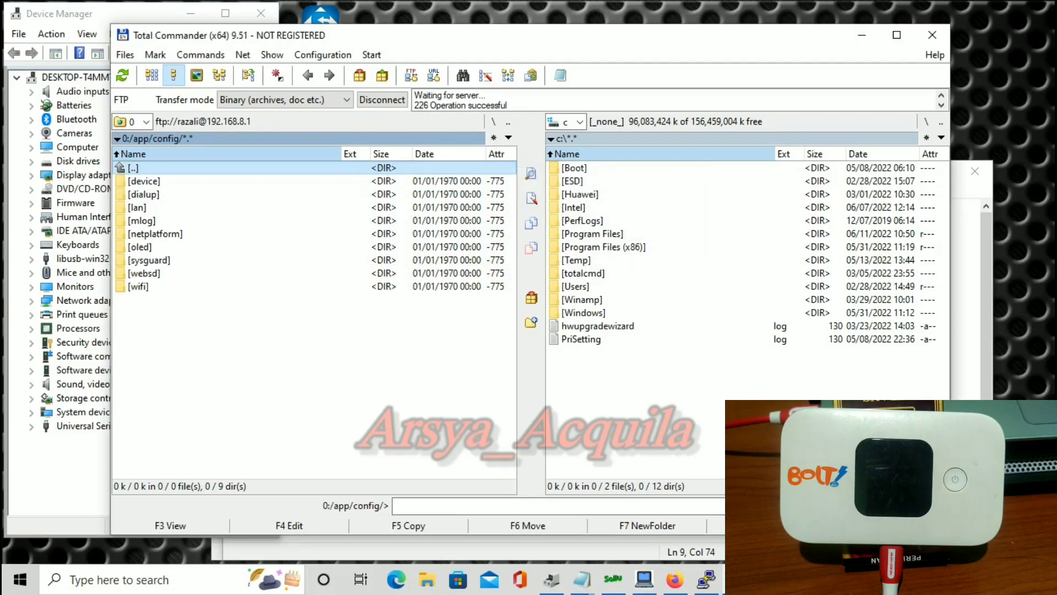
double_click(140, 247)
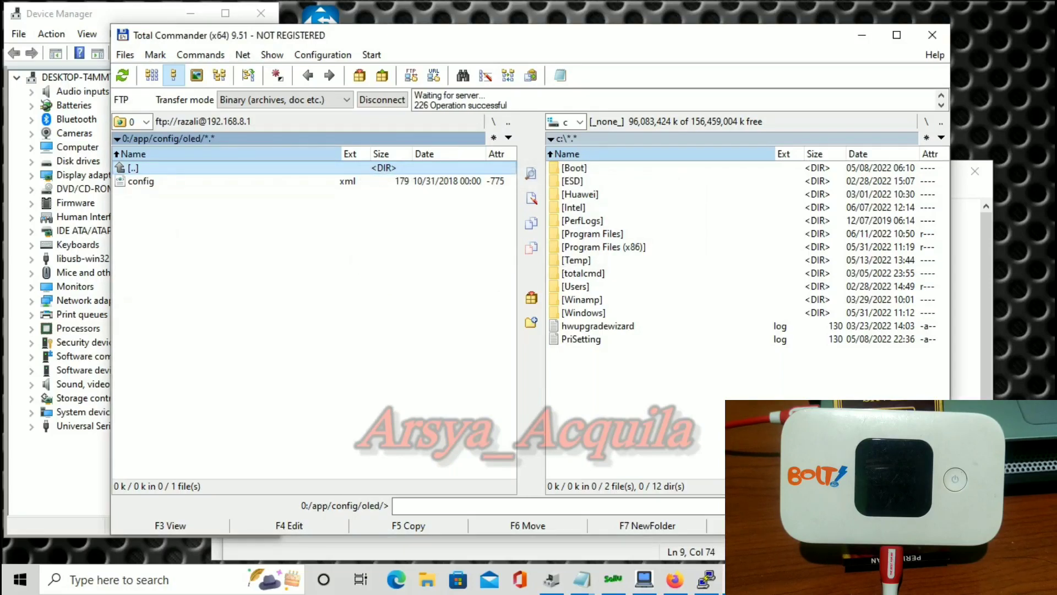
click(141, 181)
key(F4)
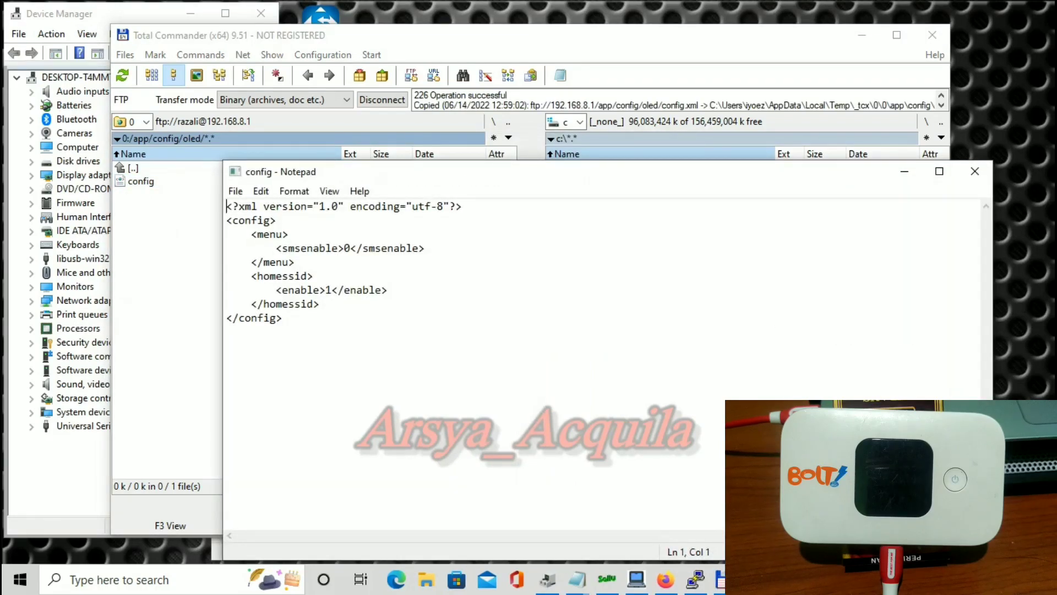
Discard the mistaken smsenable edit without saving and reopen config.xml with F4.
click(356, 248)
key(BackSpace)
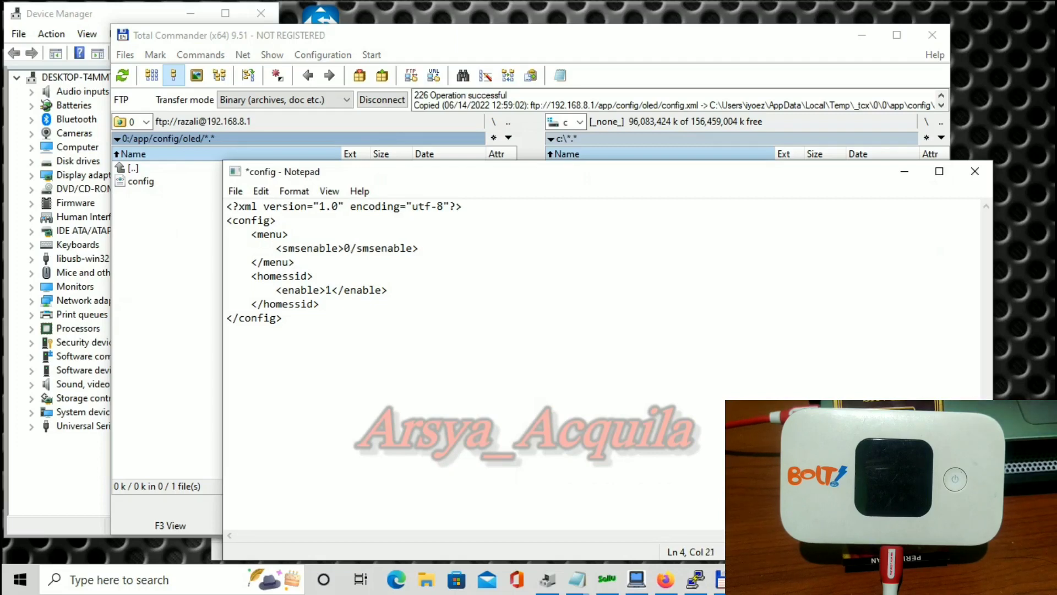
text(1)
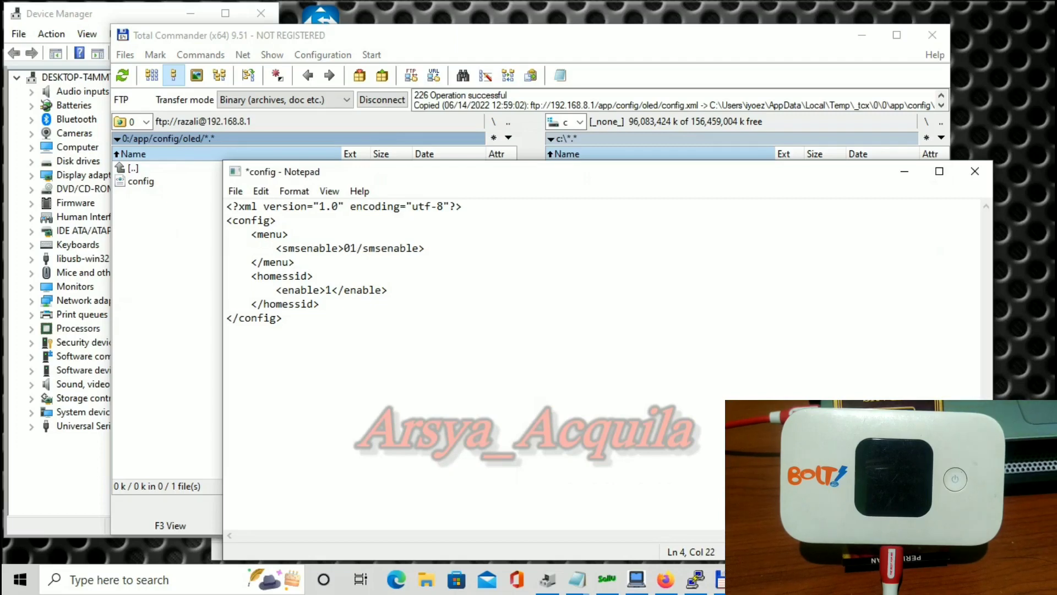
click(974, 171)
click(554, 297)
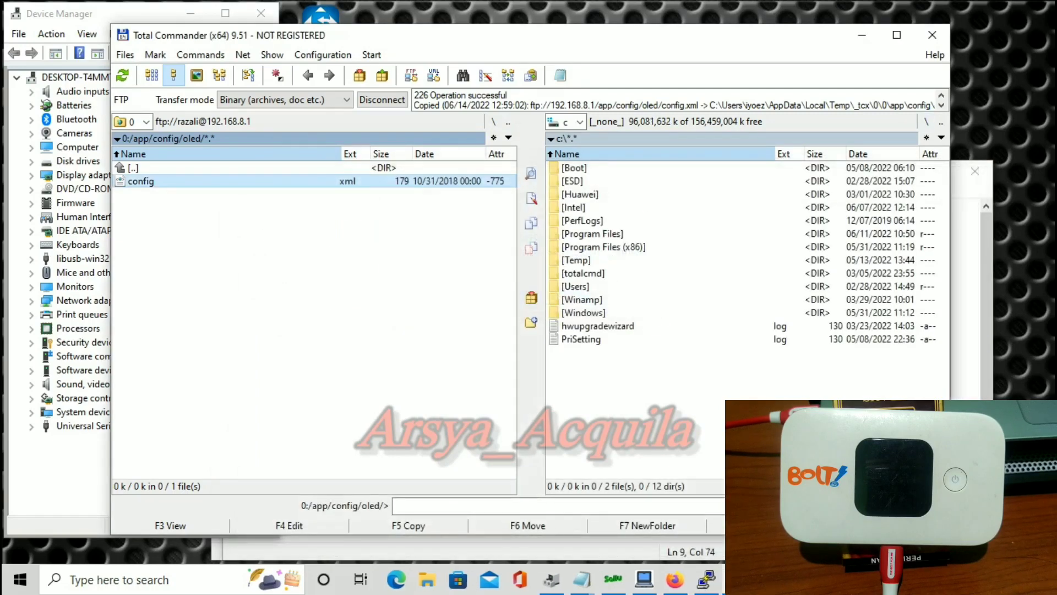
key(F4)
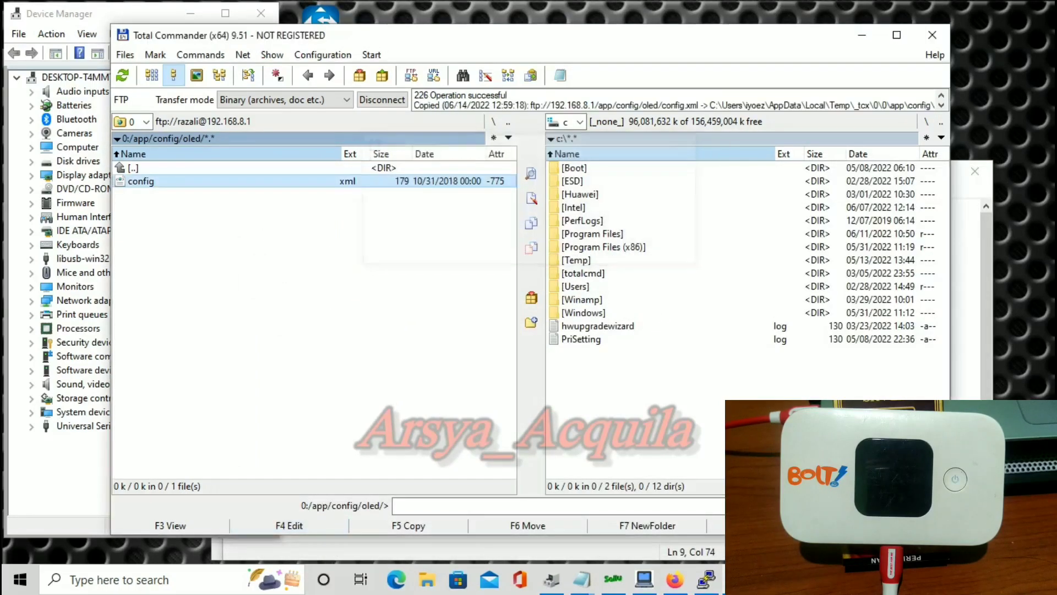
Set <smsenable> to 1 and the homessid <enable> to 0, then save config.xml.
click(350, 248)
key(BackSpace)
text(1)
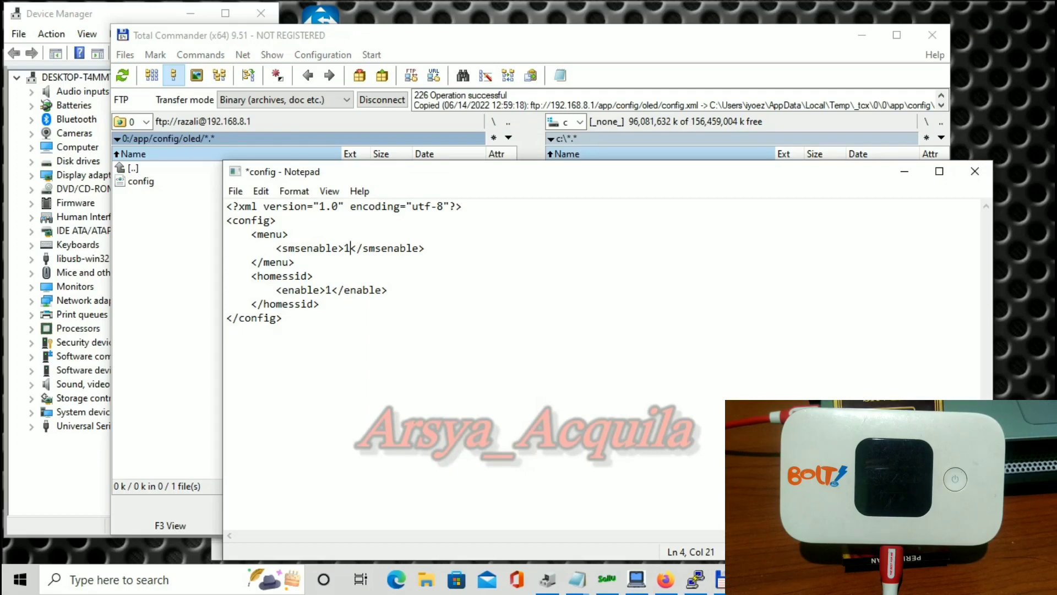
click(333, 289)
key(BackSpace)
text(0)
click(975, 172)
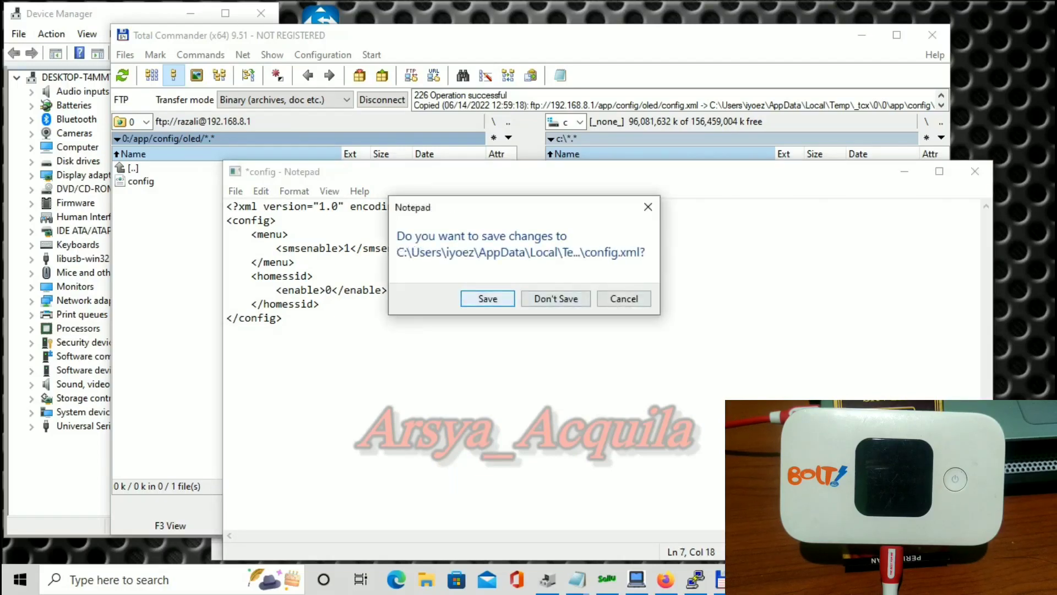
key(Return)
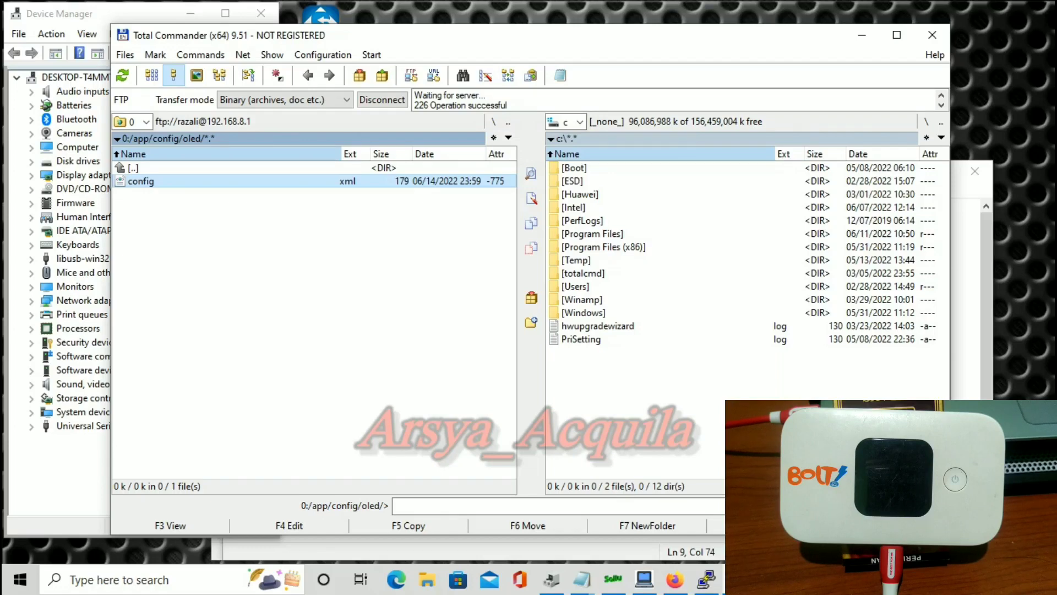
Return the FTP listing from oled to the 0:/ root and bring up the Huawei Mobile WiFi page.
key(Up)
key(Return)
key(Home)
key(Return)
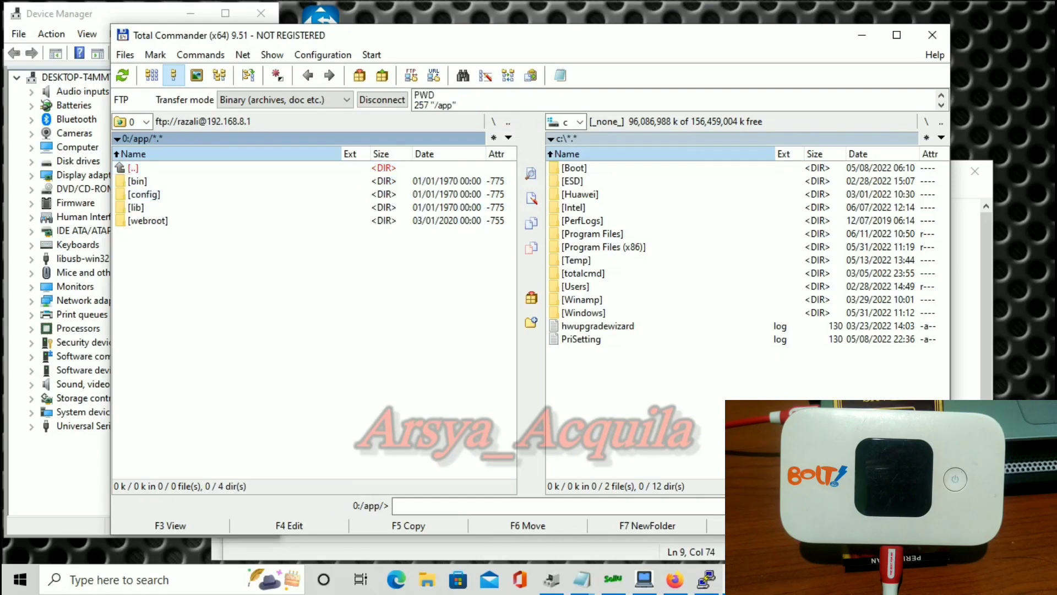
key(Return)
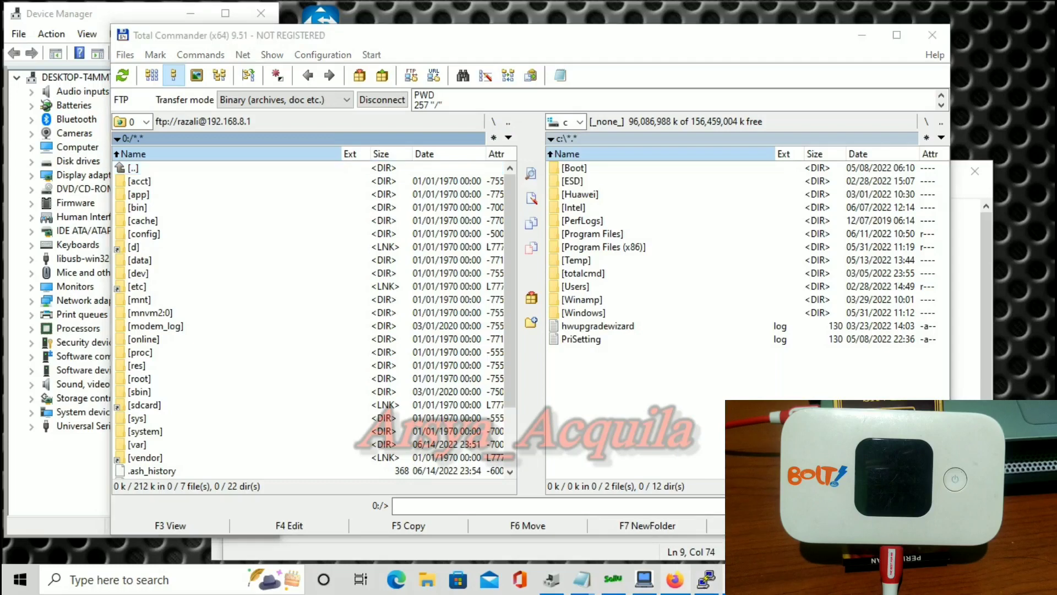
click(675, 579)
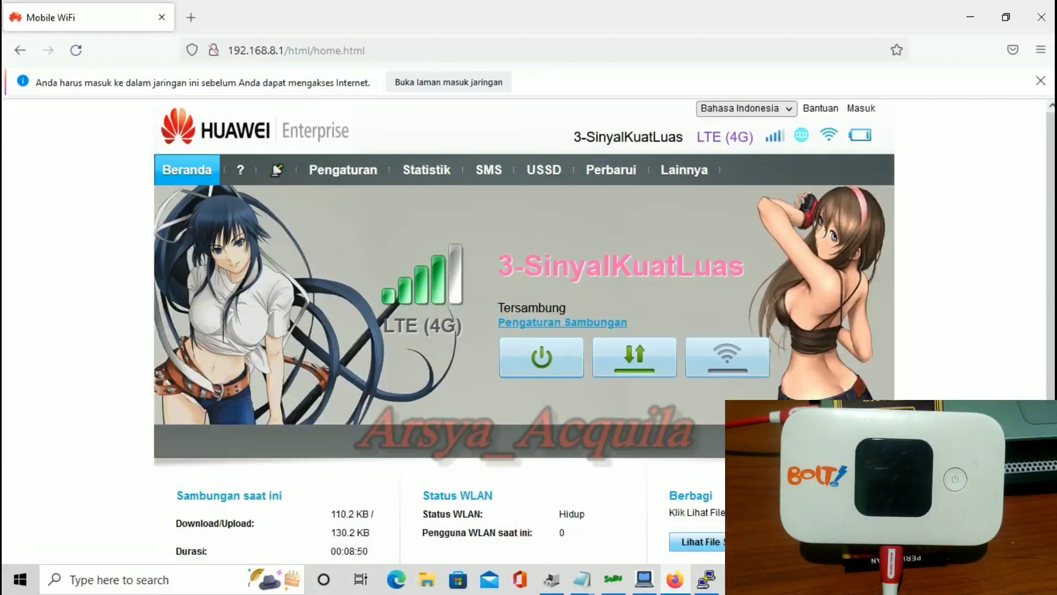
Highlight the 3-SinyalKuatLuas operator name on the Beranda page, then return to Total Commander.
drag(522, 266, 745, 266)
drag(497, 266, 745, 266)
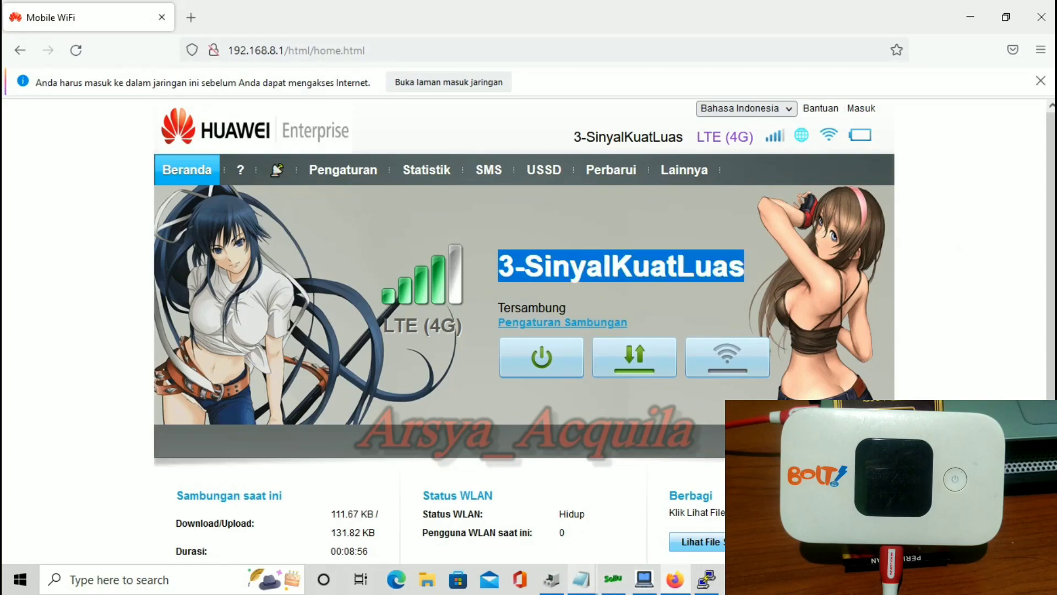
key(alt+Tab)
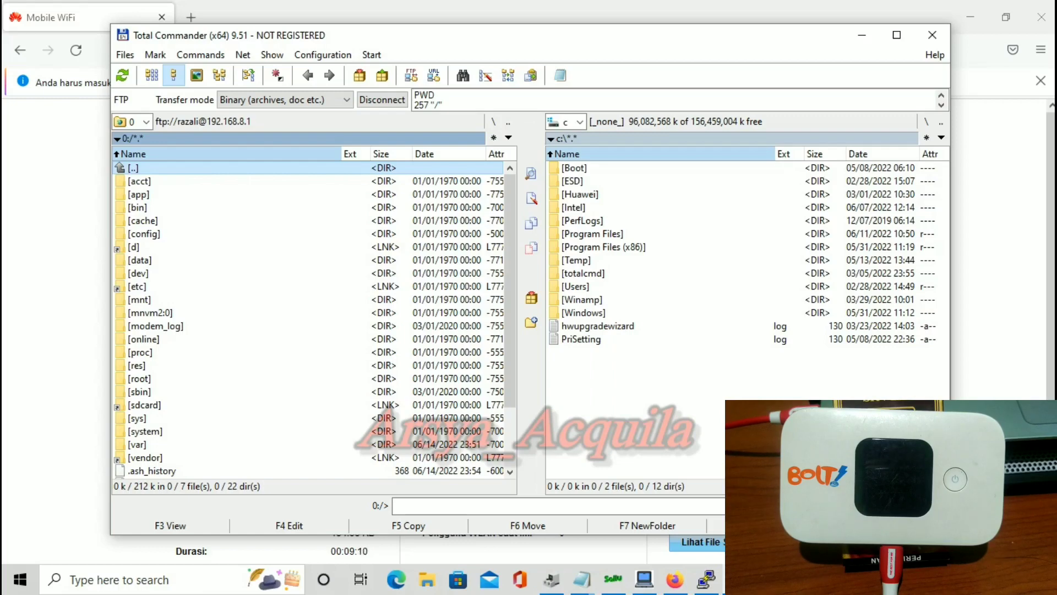
Drill into app/webroot/WebApp/common/config and scroll through its 46 subfolders.
double_click(138, 194)
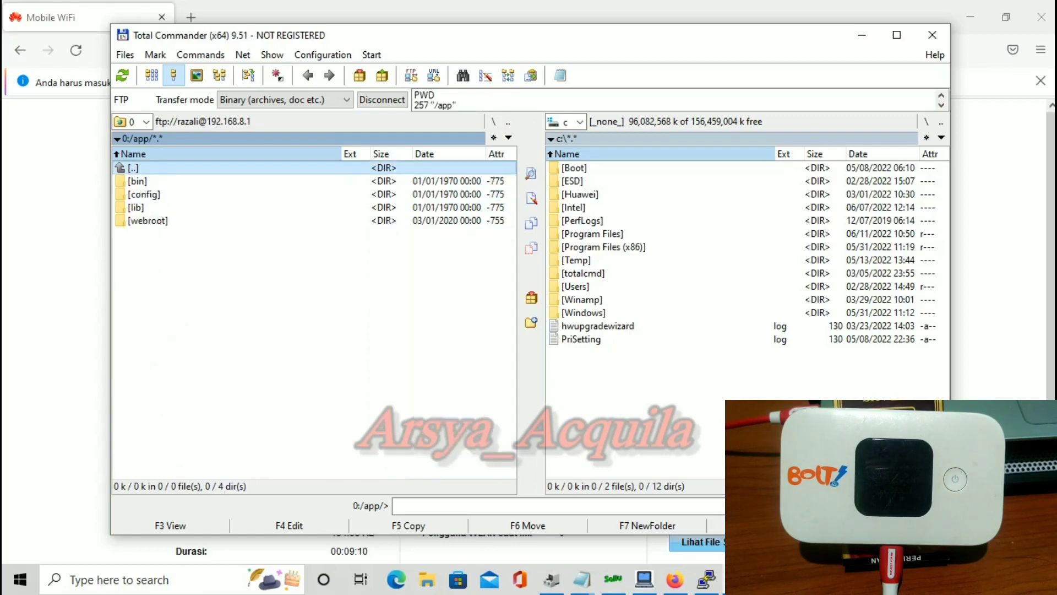
key(End)
key(Return)
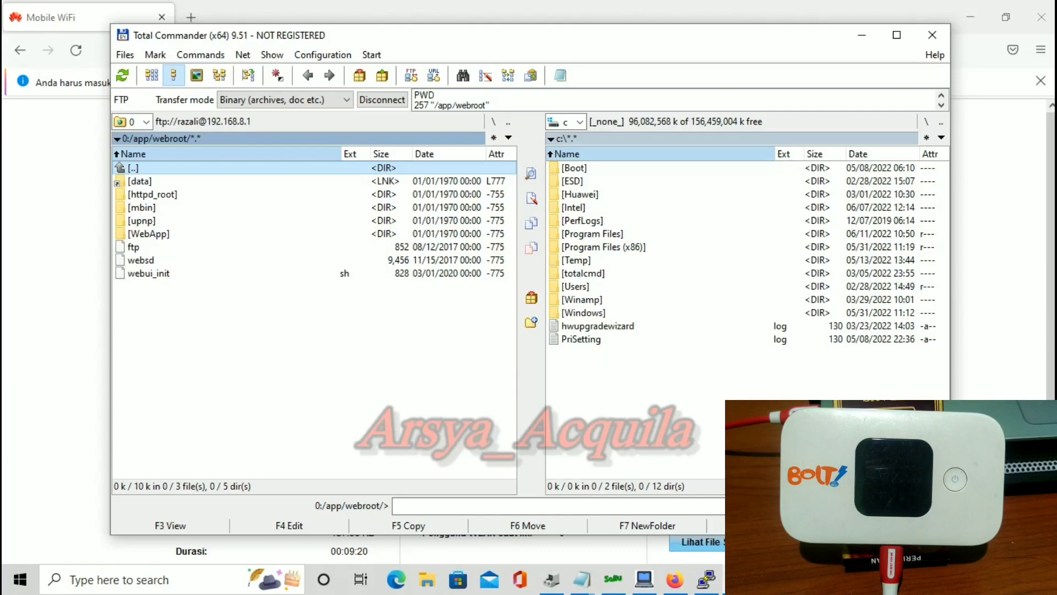
double_click(148, 233)
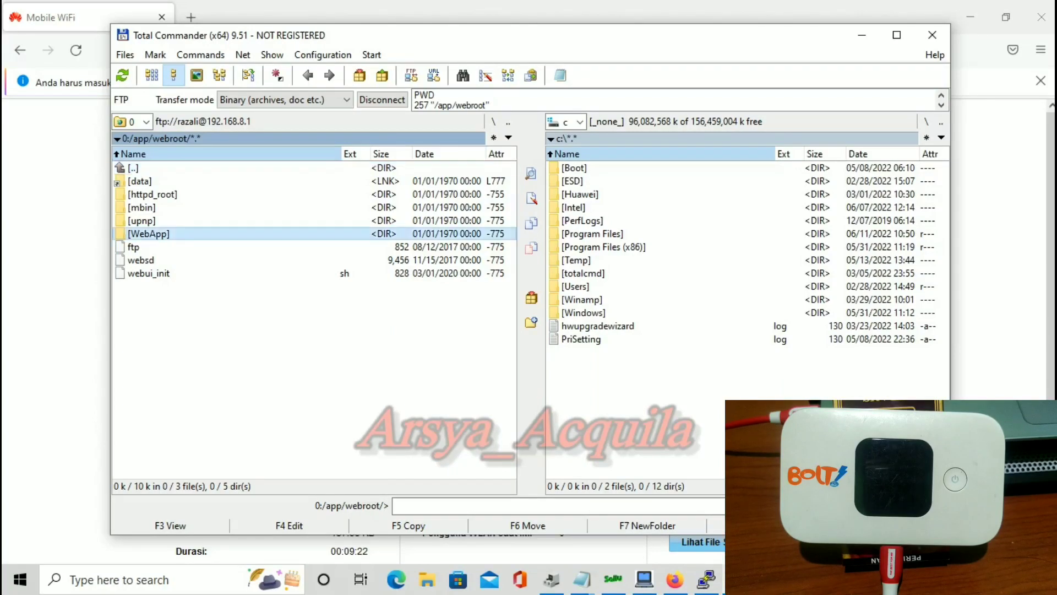
double_click(149, 180)
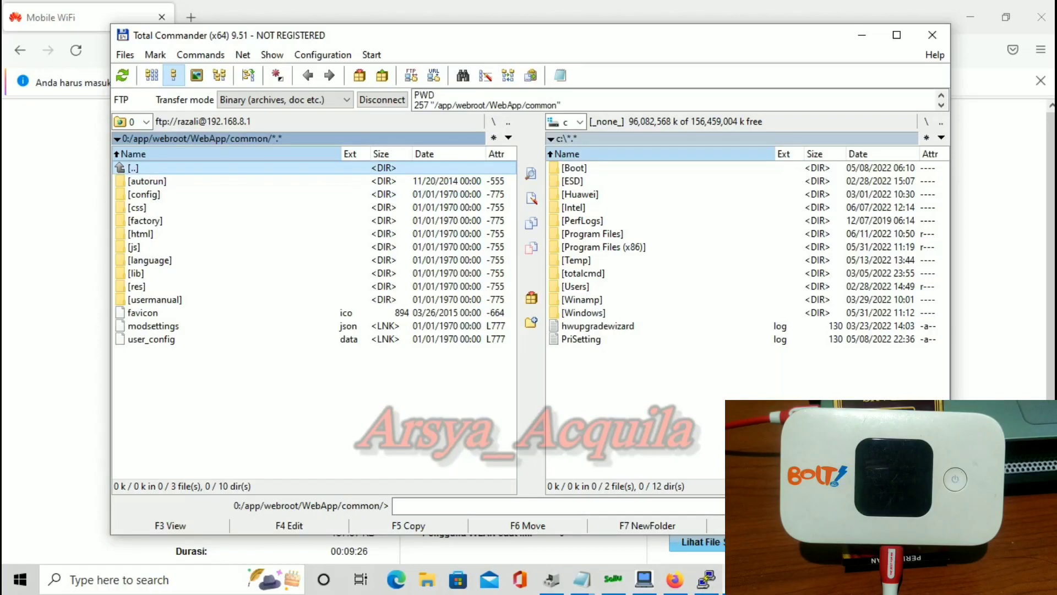
double_click(143, 193)
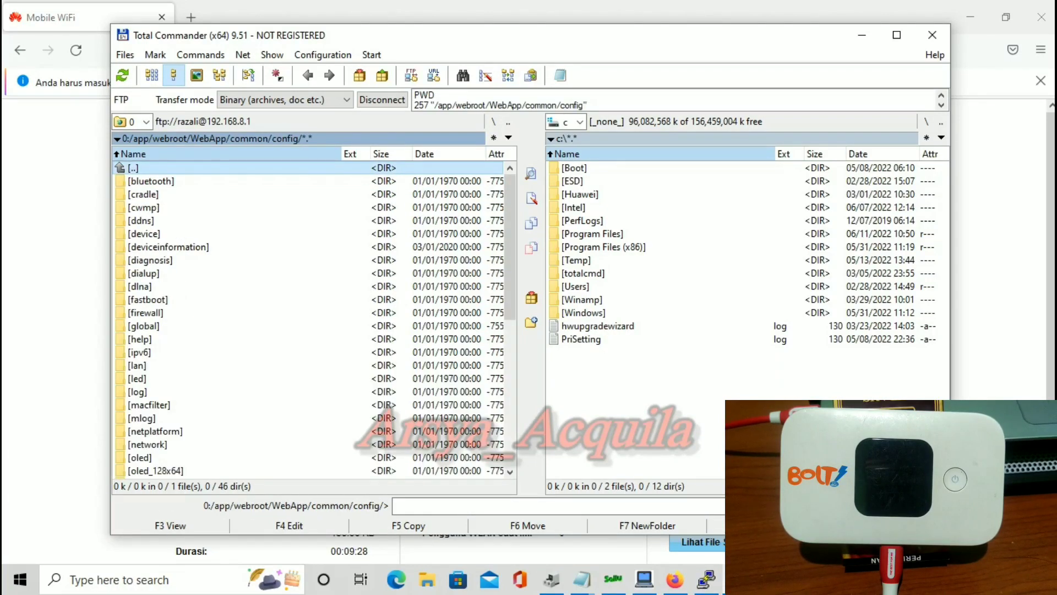
scroll(314, 320, down, 2)
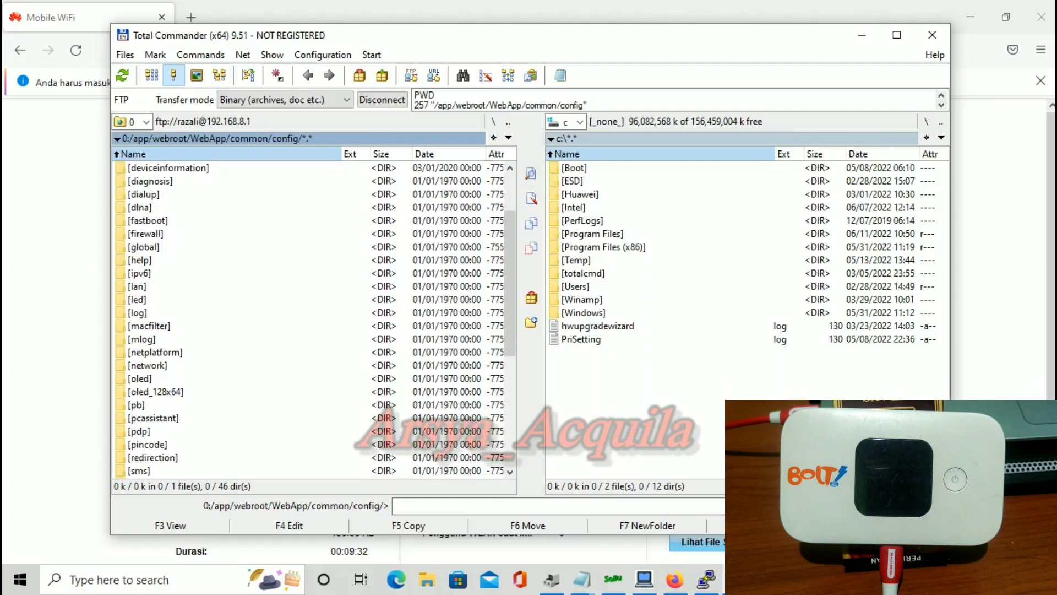
scroll(314, 320, down, 4)
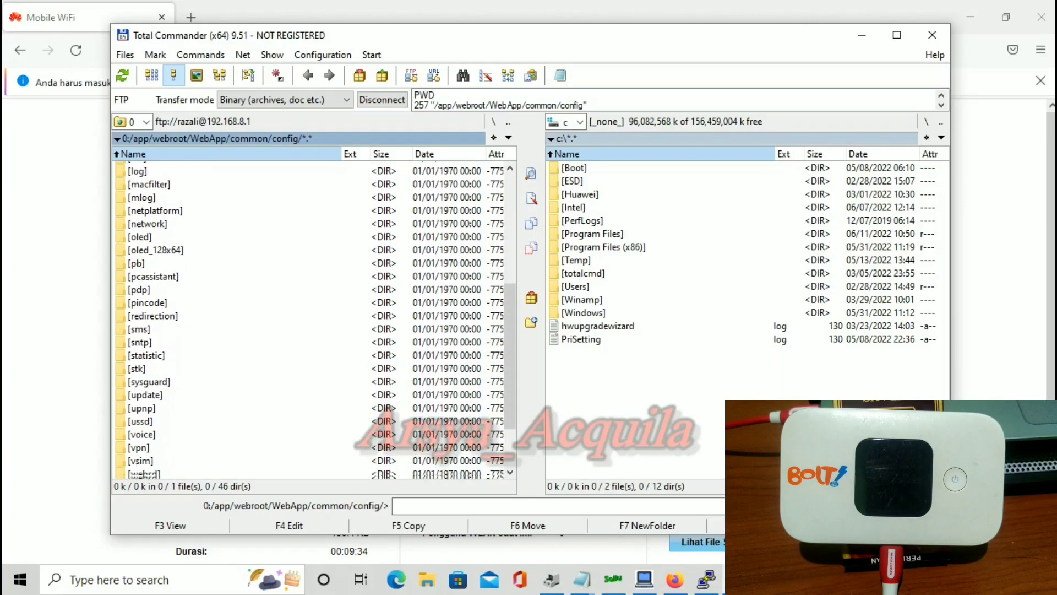
scroll(314, 319, down, 3)
scroll(314, 320, up, 5)
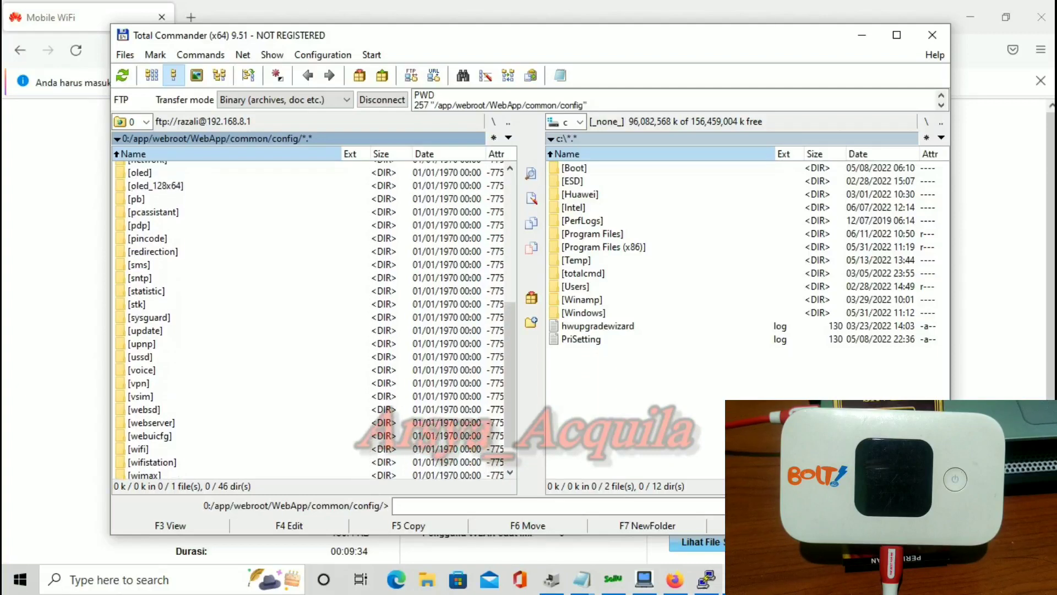
scroll(314, 320, up, 3)
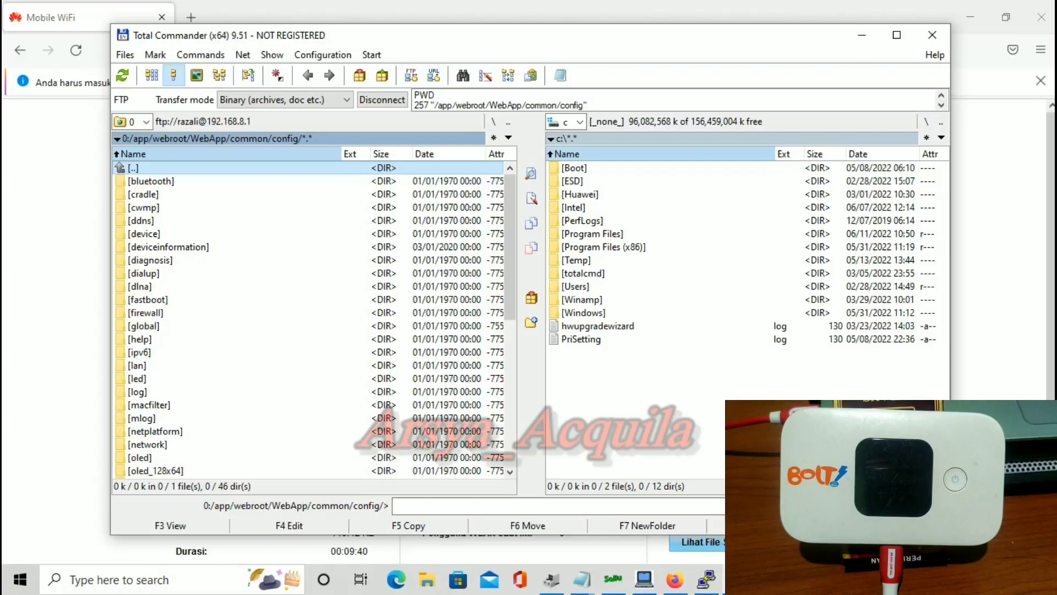
Open network/operatorlist.xml (Yota 25011, Летай 25027) in Notepad, then bring up the other Notepad windows.
double_click(147, 443)
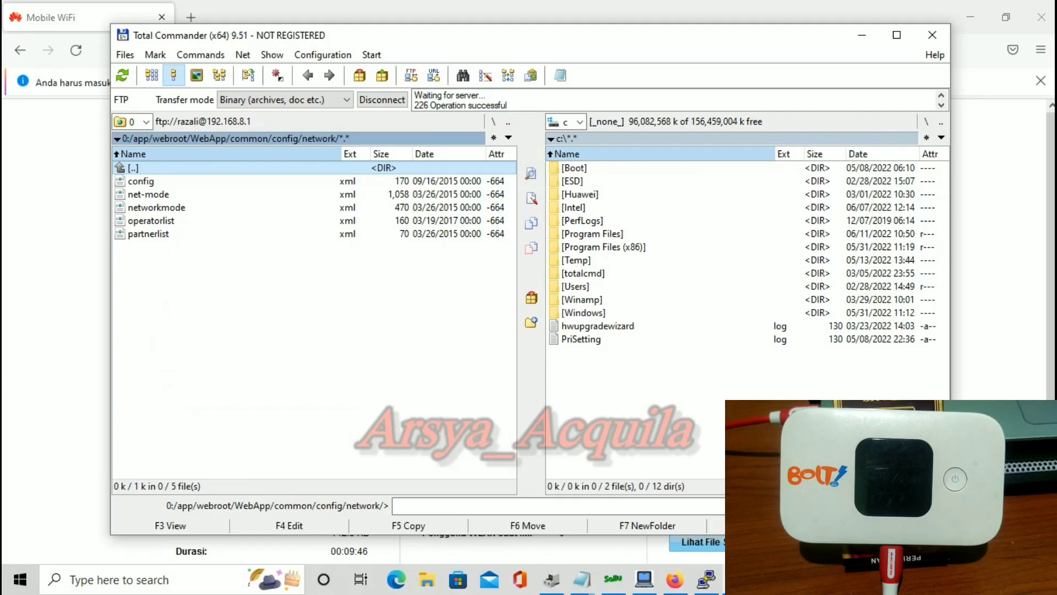
click(151, 220)
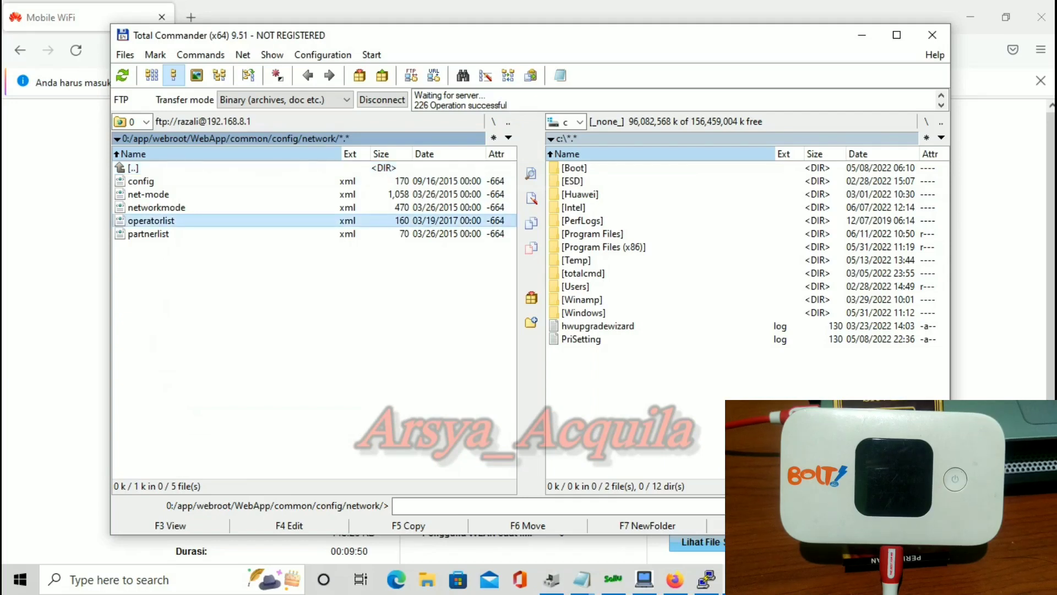
key(F4)
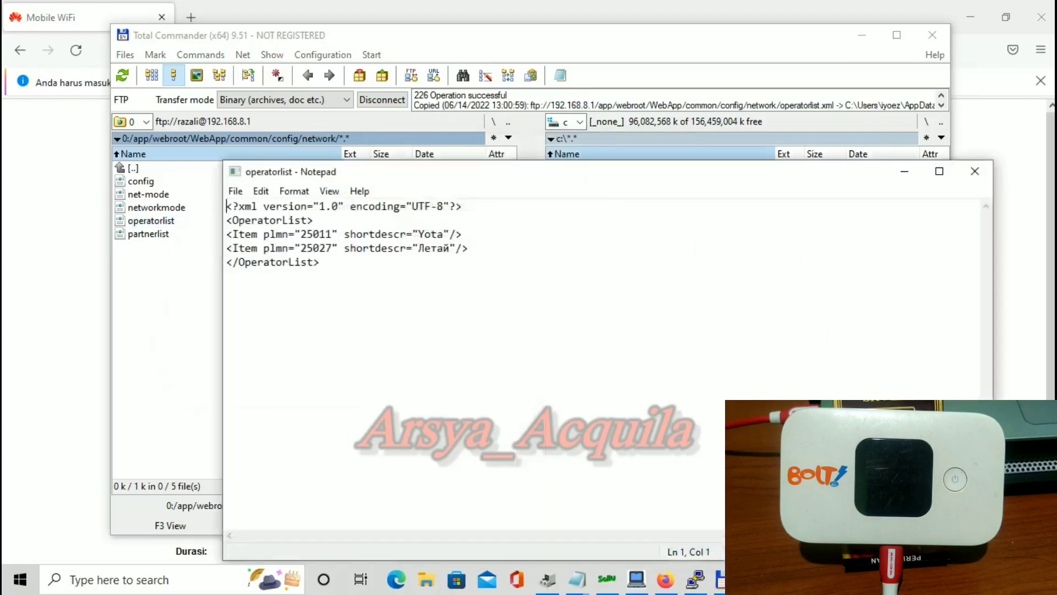
click(577, 579)
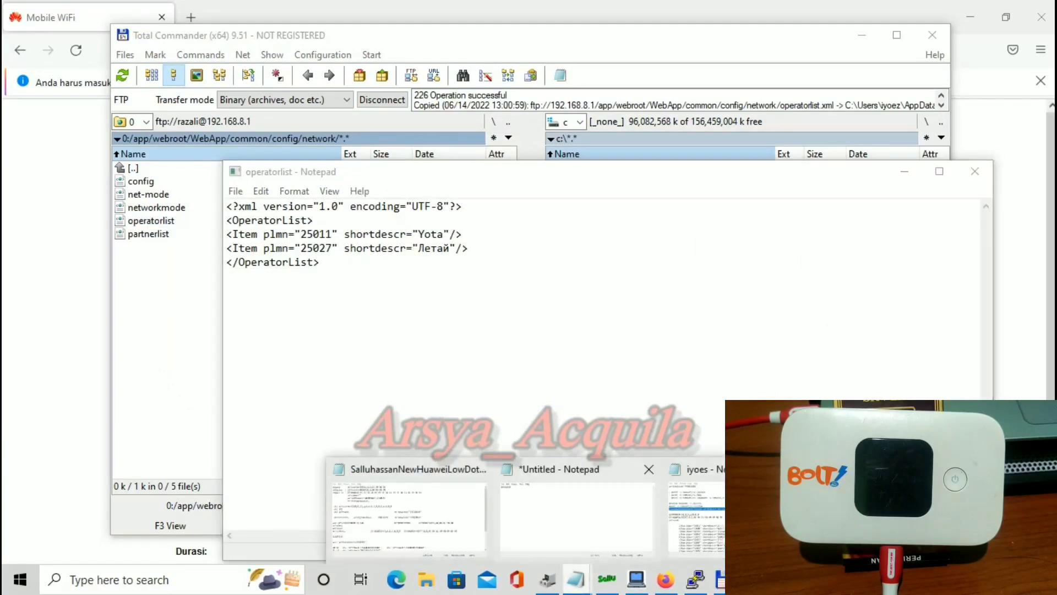
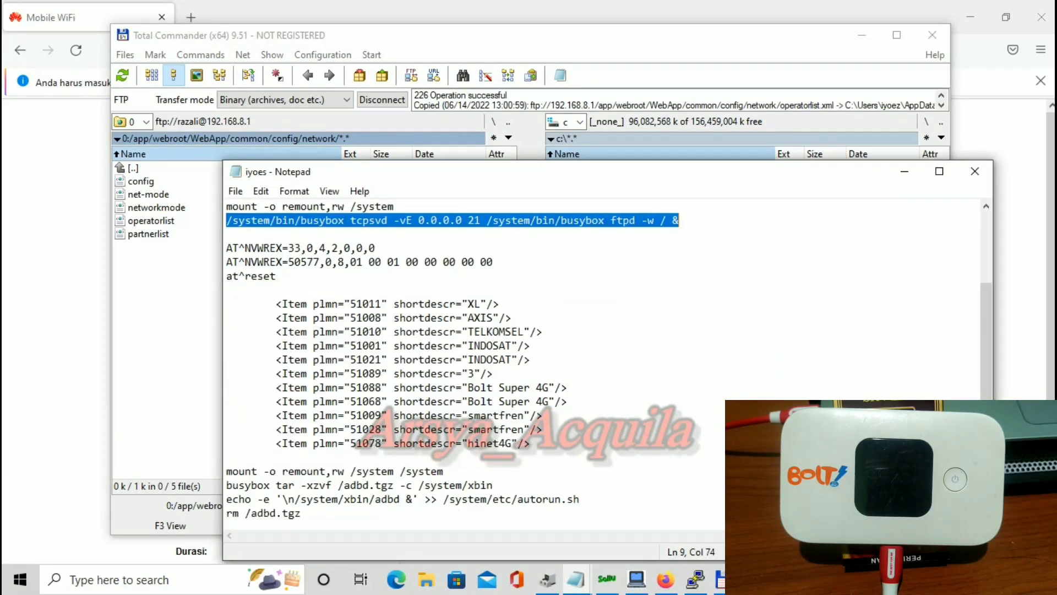
Copy the Item lines 51011 XL through 51078 hinet4G to the clipboard and switch back to Total Commander.
drag(276, 303, 543, 430)
click(494, 373)
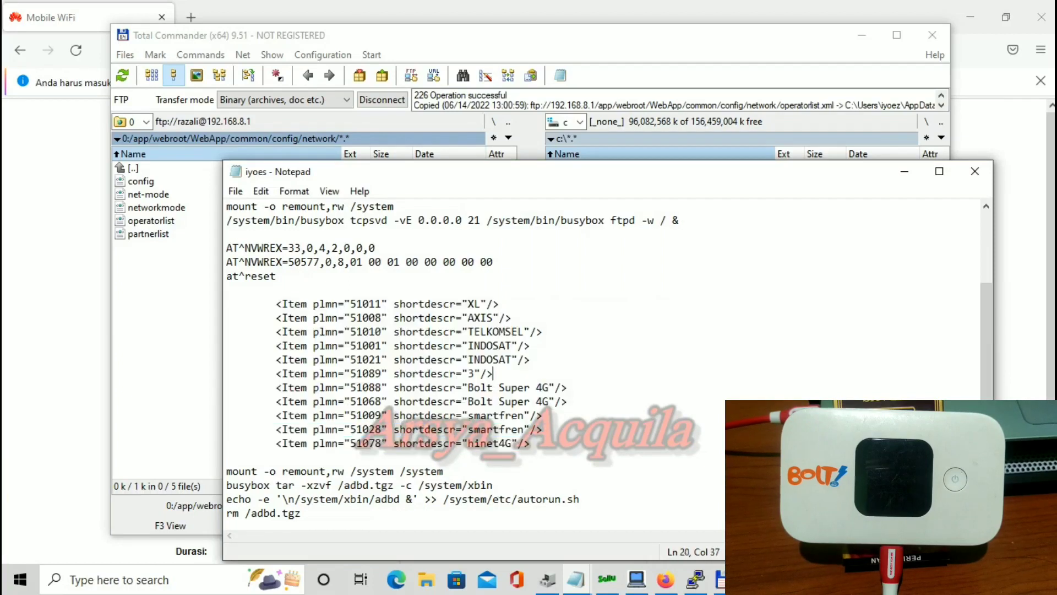
drag(276, 303, 226, 457)
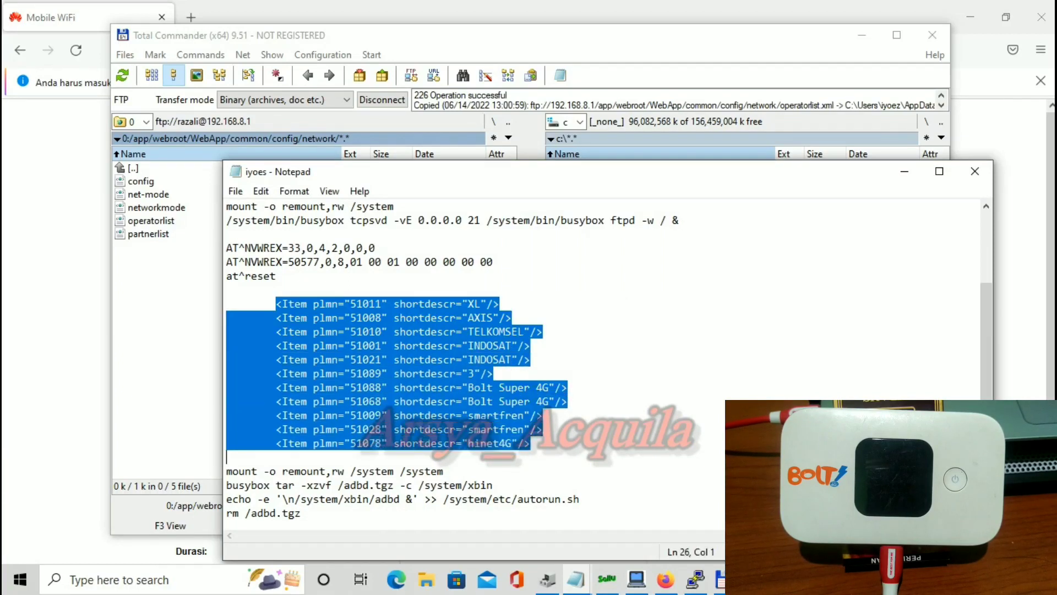
right_click(409, 366)
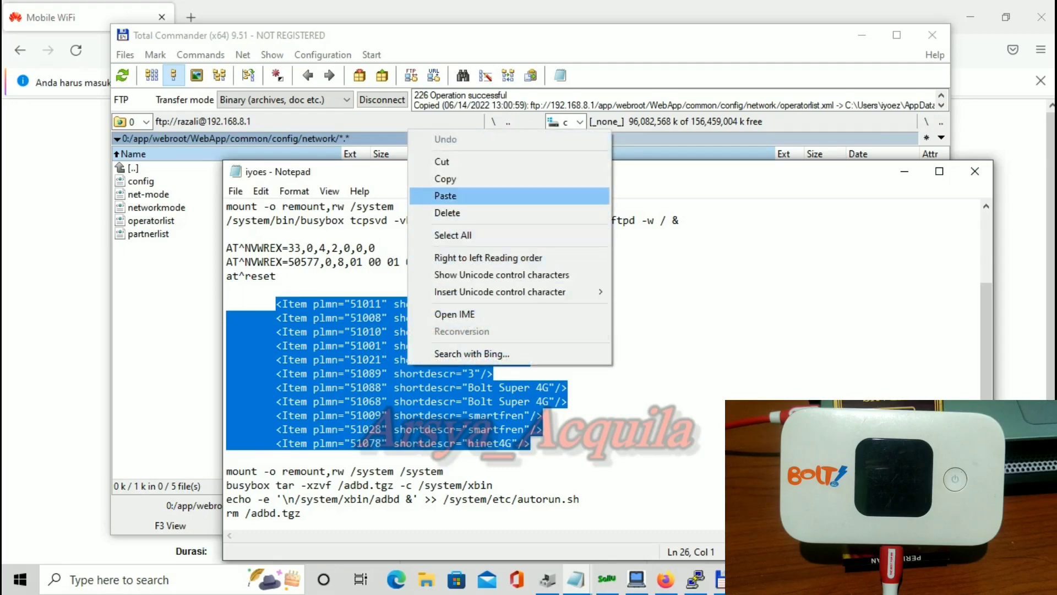
click(452, 178)
key(alt+Tab)
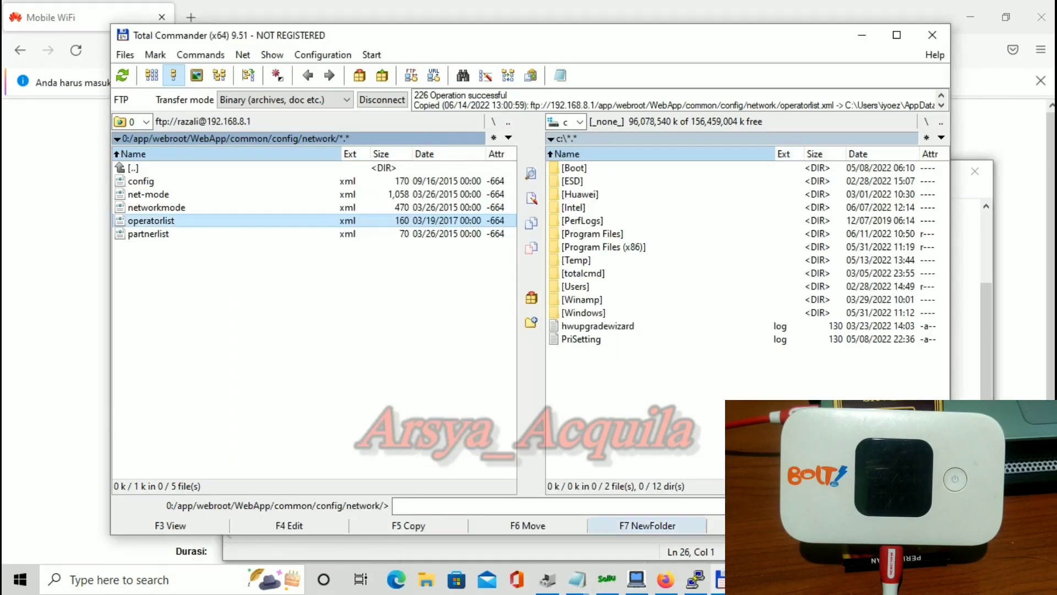
mouse_move(719, 579)
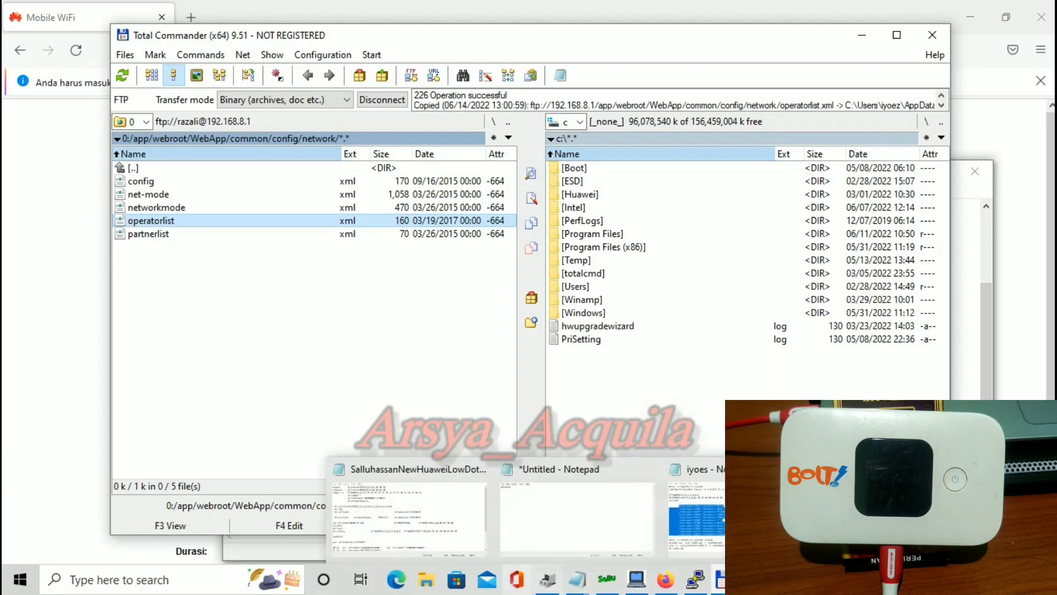
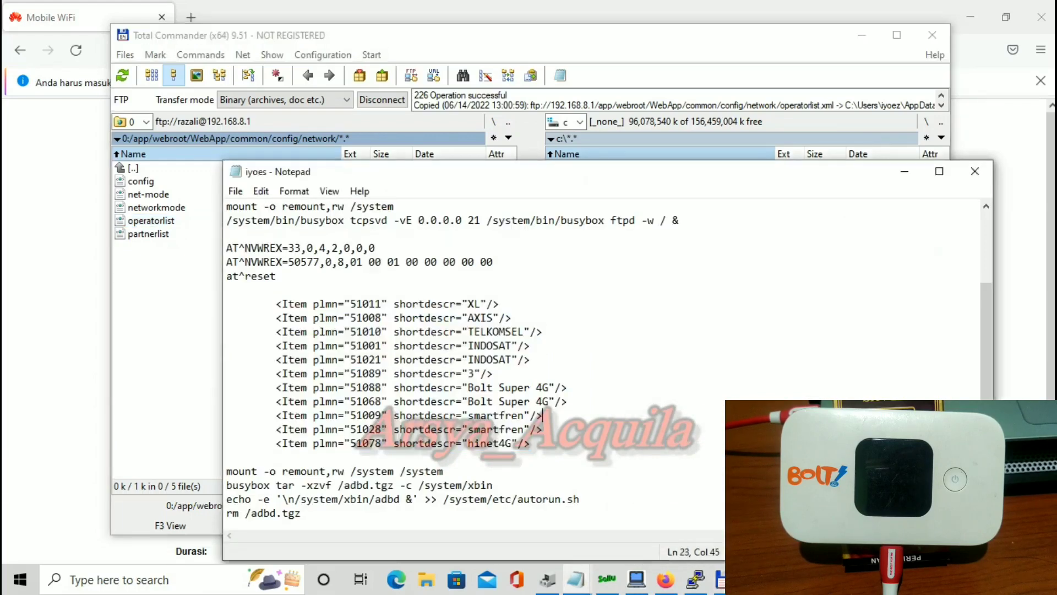
Open operatorlist.xml in Notepad, paste the Indonesian entries over Yota and Летай, and unindent AXIS.
click(905, 171)
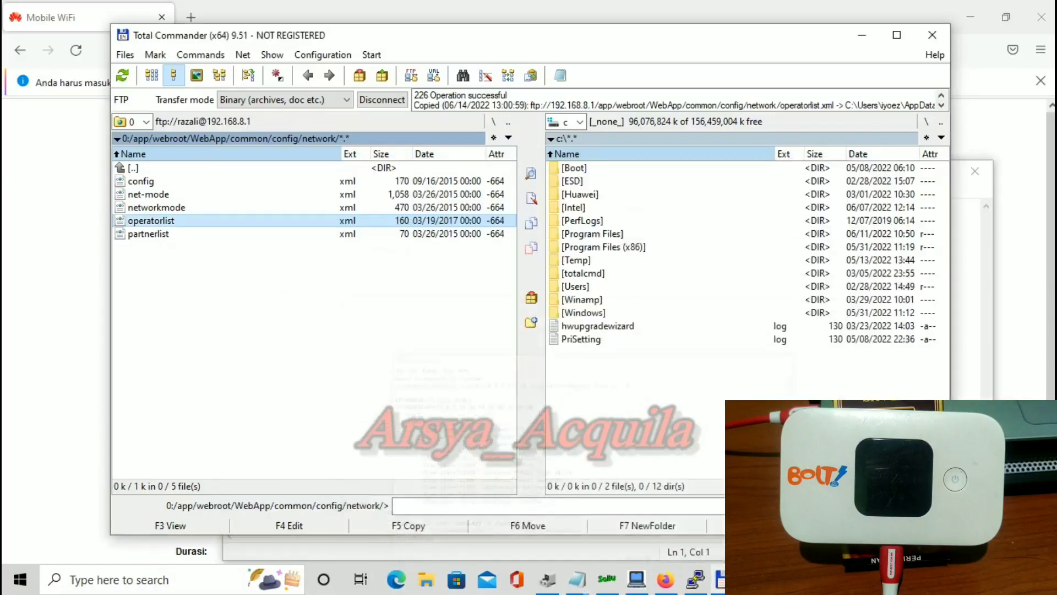
key(F4)
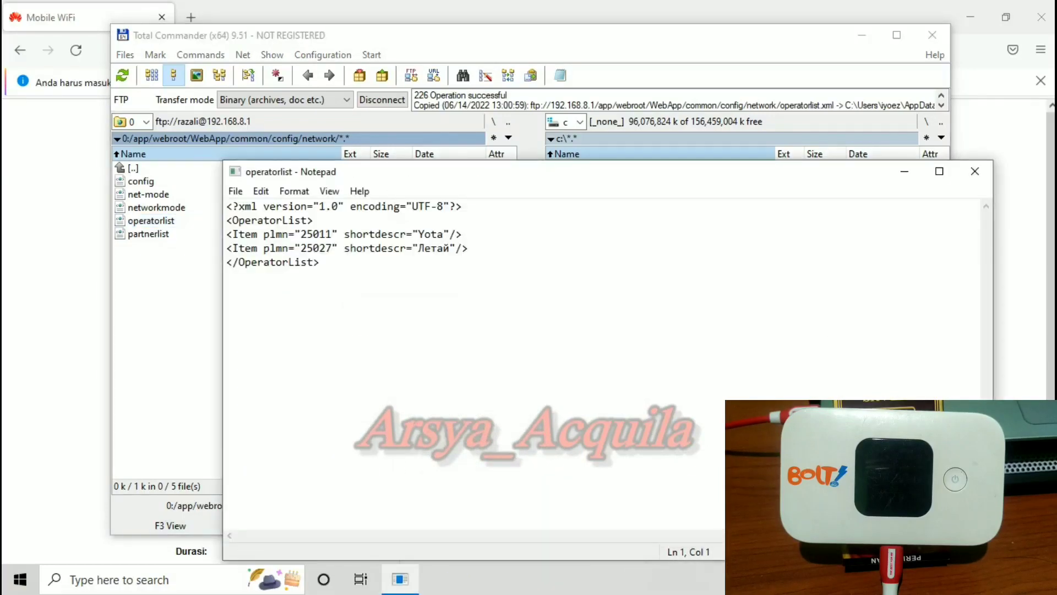
drag(227, 234, 467, 248)
right_click(408, 233)
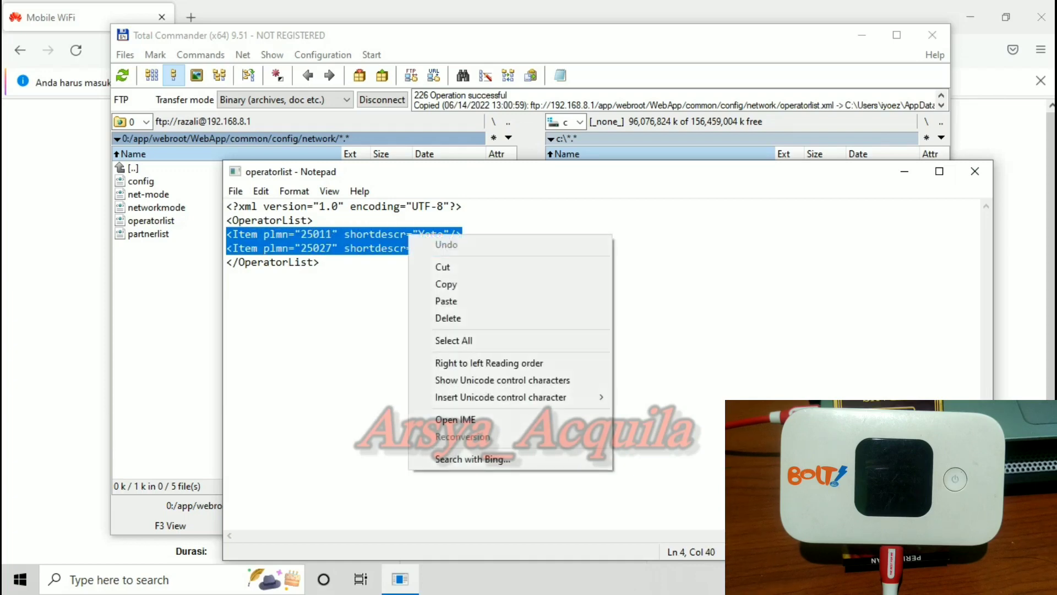
click(435, 301)
click(276, 248)
key(BackSpace)
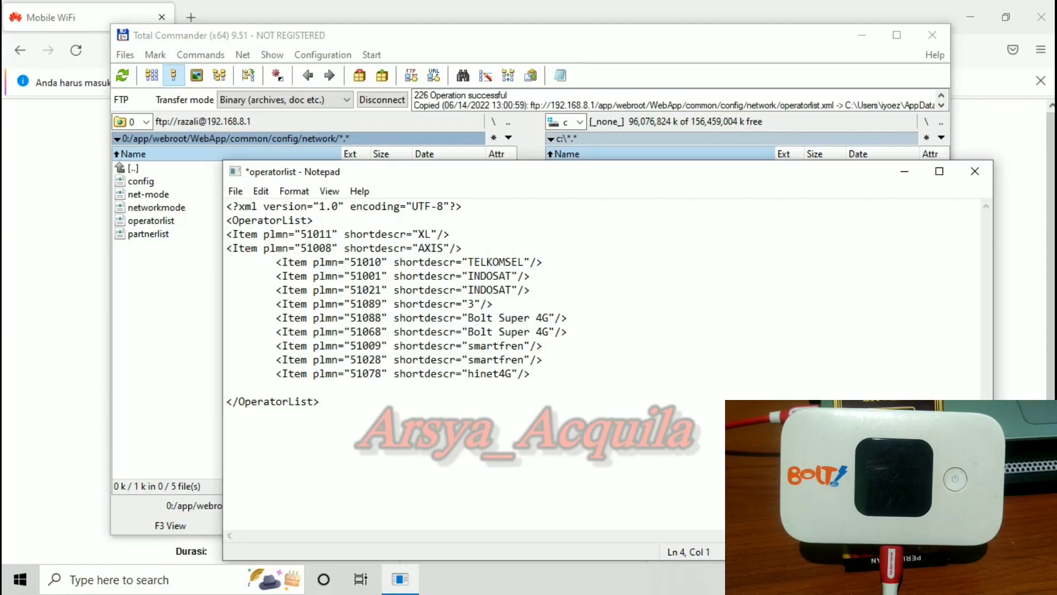
Remove the leading tab from the TELKOMSEL, 51001, 51021, 51089 and 51088 lines.
click(276, 262)
key(BackSpace)
click(276, 275)
key(BackSpace)
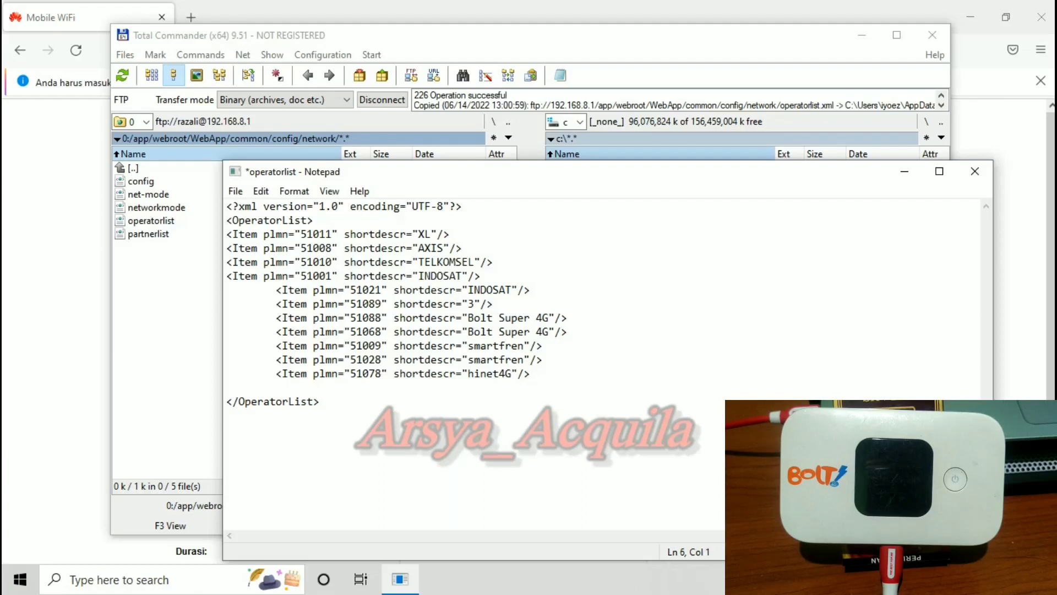
click(276, 289)
key(BackSpace)
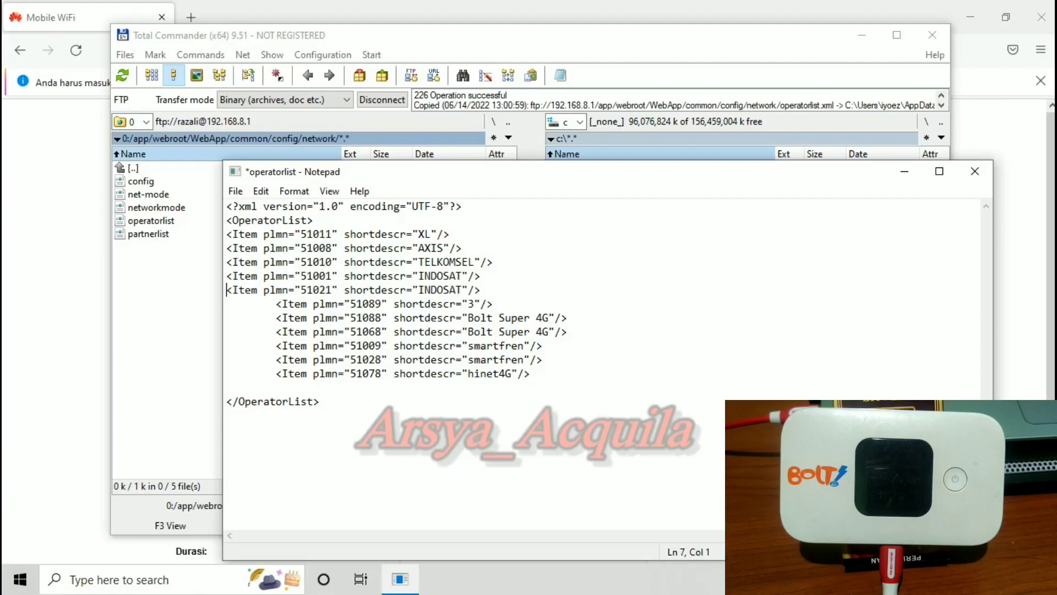
click(276, 303)
key(BackSpace)
click(275, 317)
key(BackSpace)
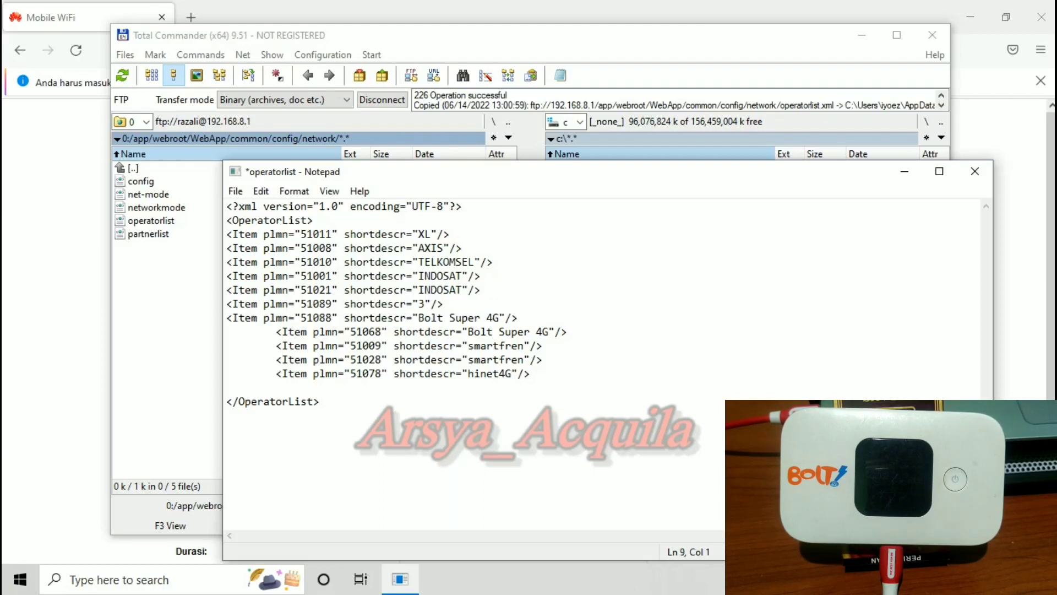
Unindent the 51068, 51009, 51028 and 51078 lines, then close the edited file.
click(276, 332)
key(BackSpace)
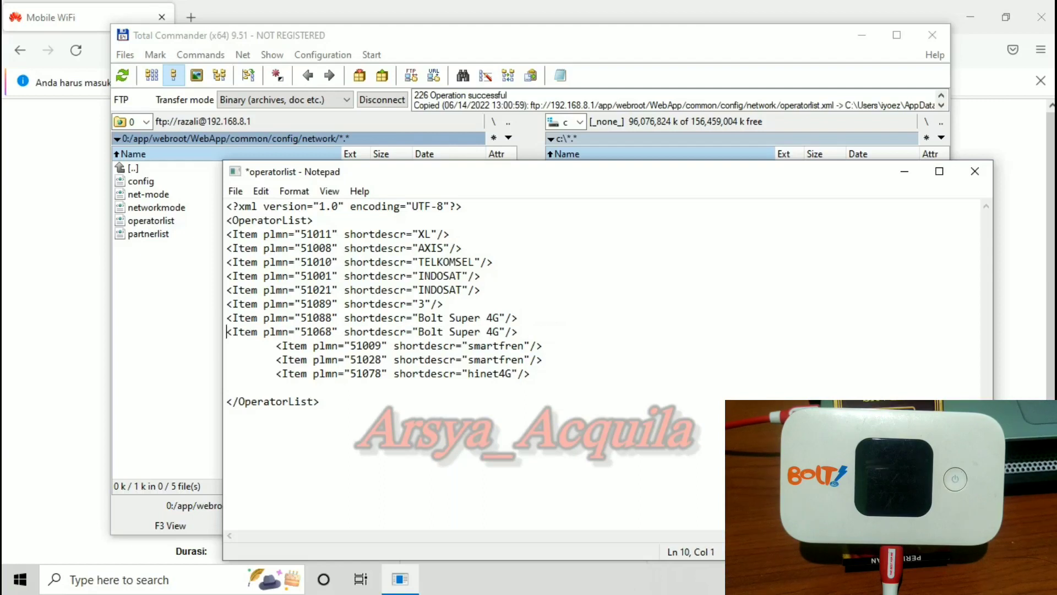
click(276, 346)
key(BackSpace)
click(276, 359)
key(BackSpace)
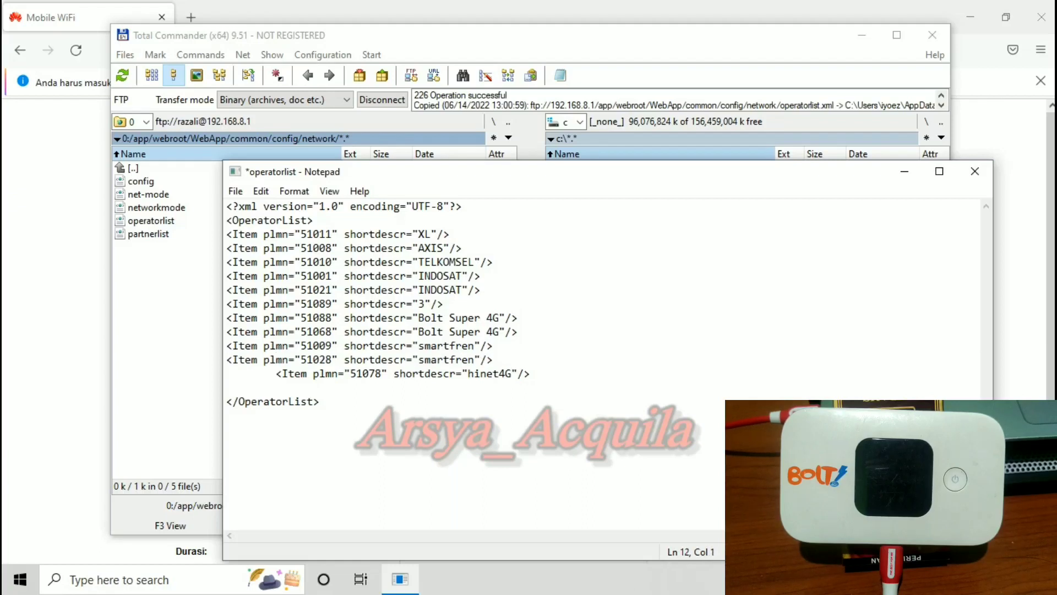
click(276, 374)
key(BackSpace)
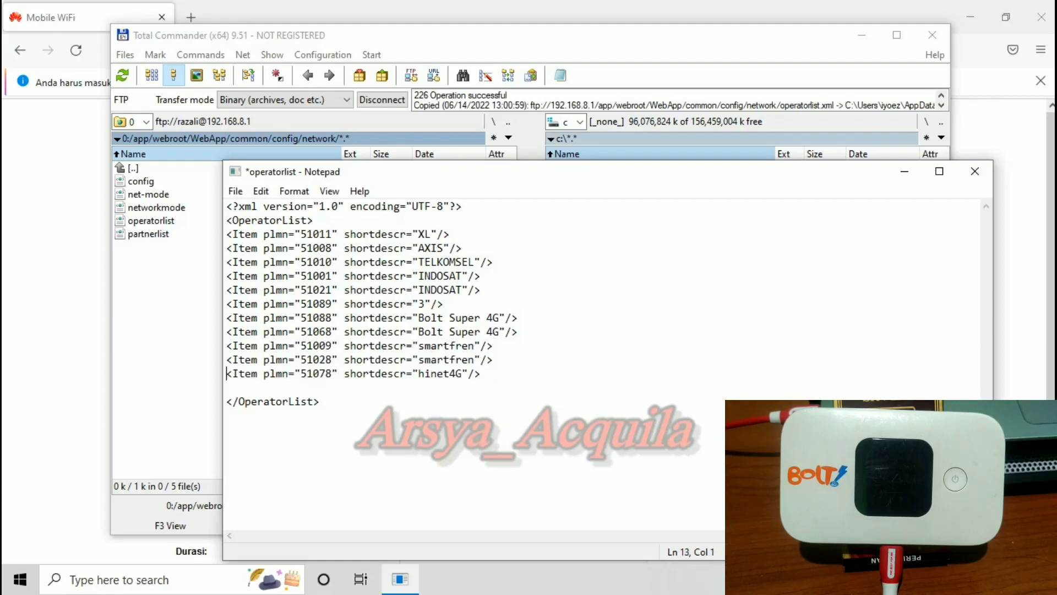
click(975, 171)
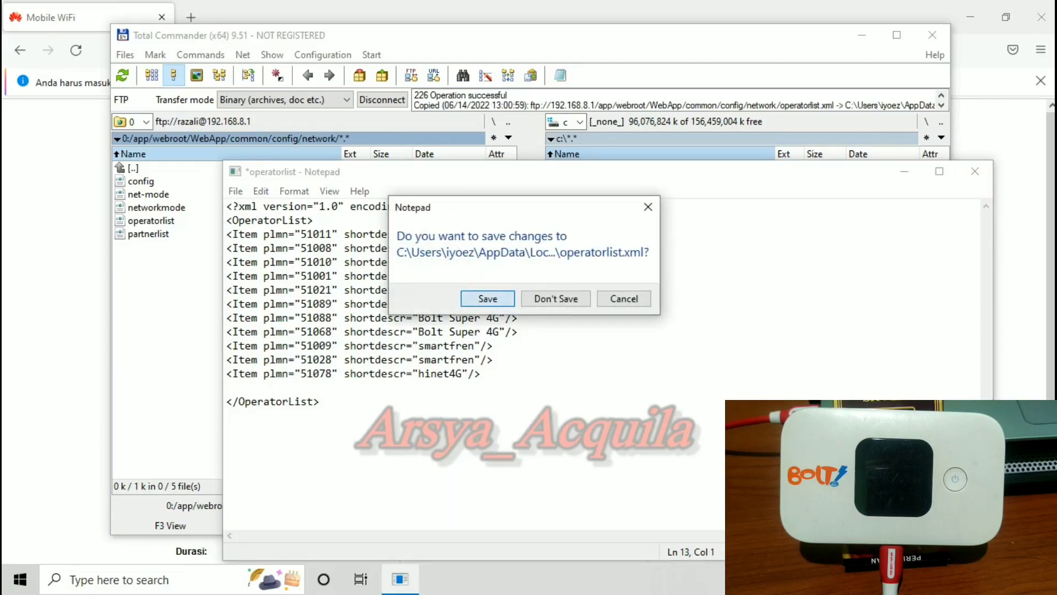
Save operatorlist.xml back to the modem, then enter the login password on the Huawei web page.
key(Return)
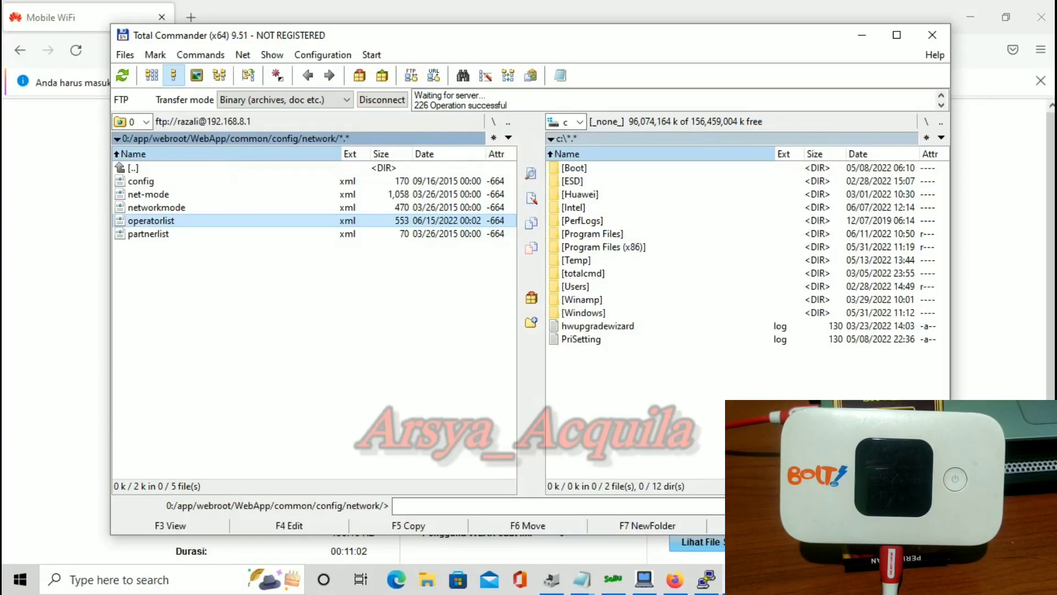
click(932, 34)
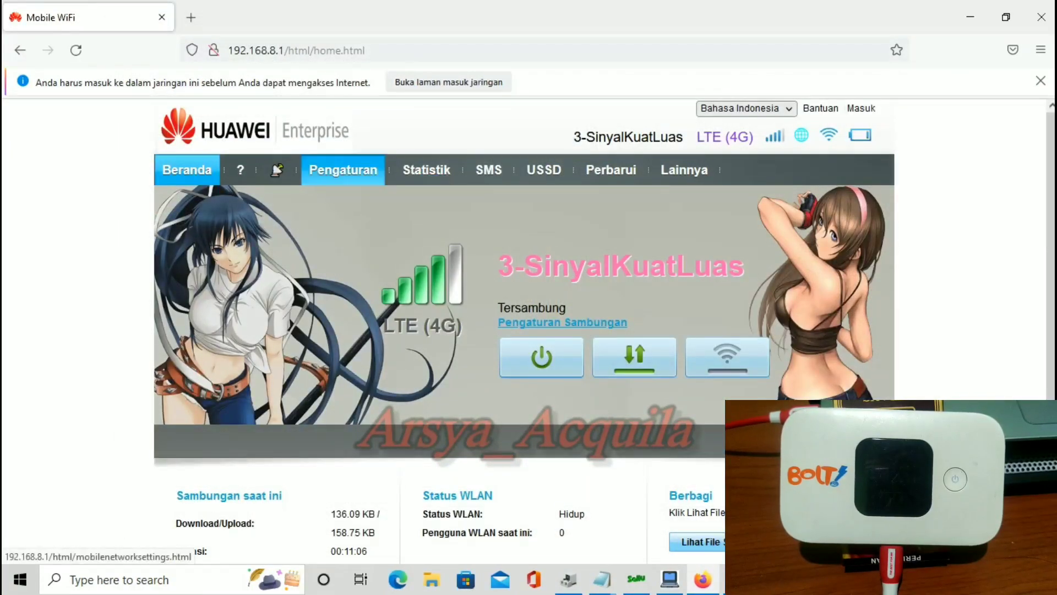
click(344, 169)
text(admin)
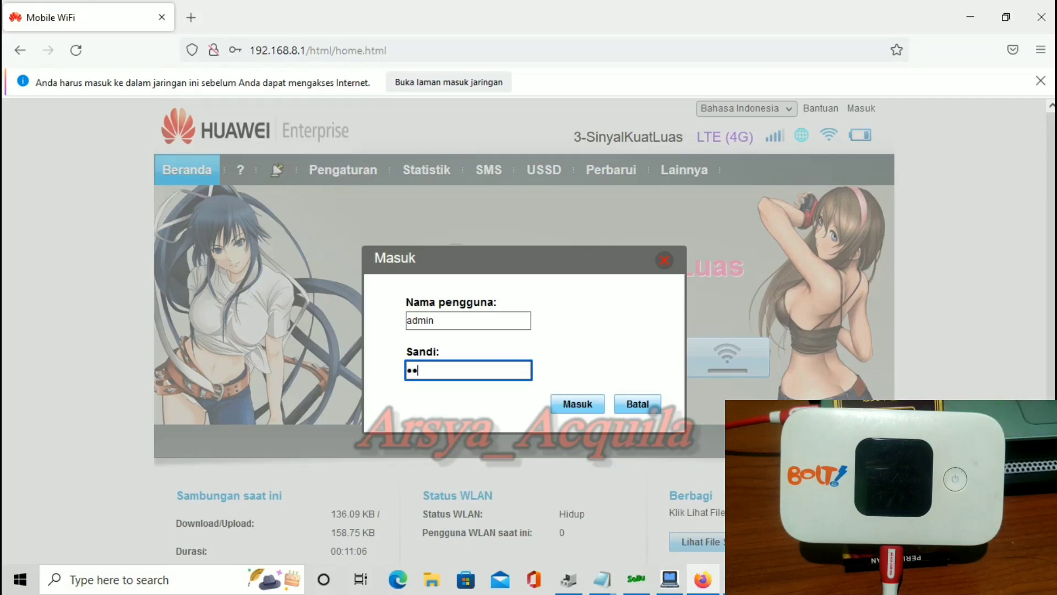